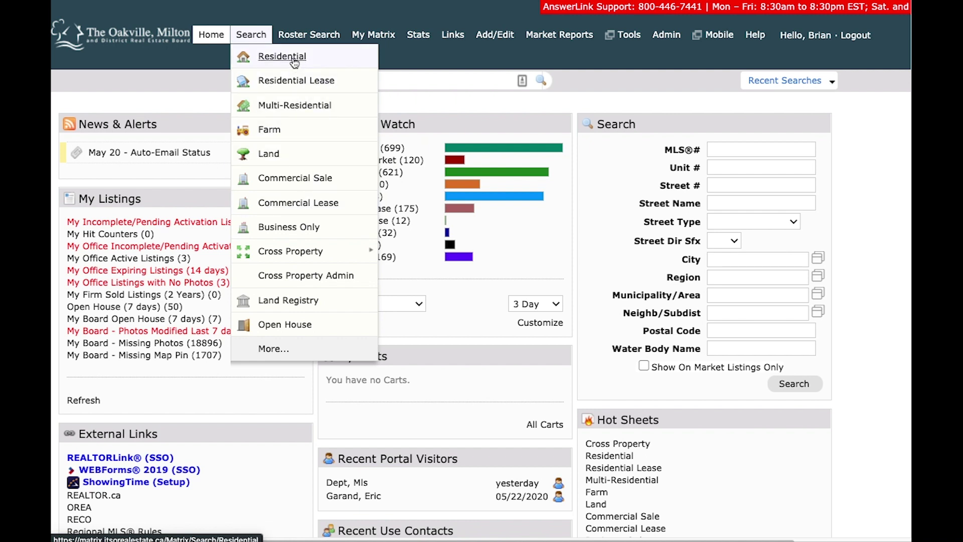
Open the Residential property search form at its Status criteria
{"action": "mouse_move", "coordinate": [295, 255]}
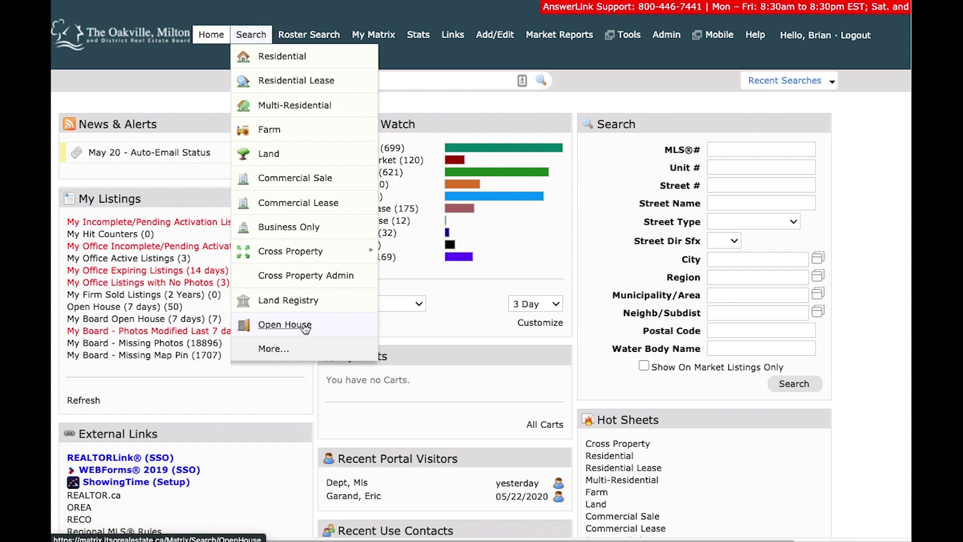
{"action": "left_click", "coordinate": [281, 58]}
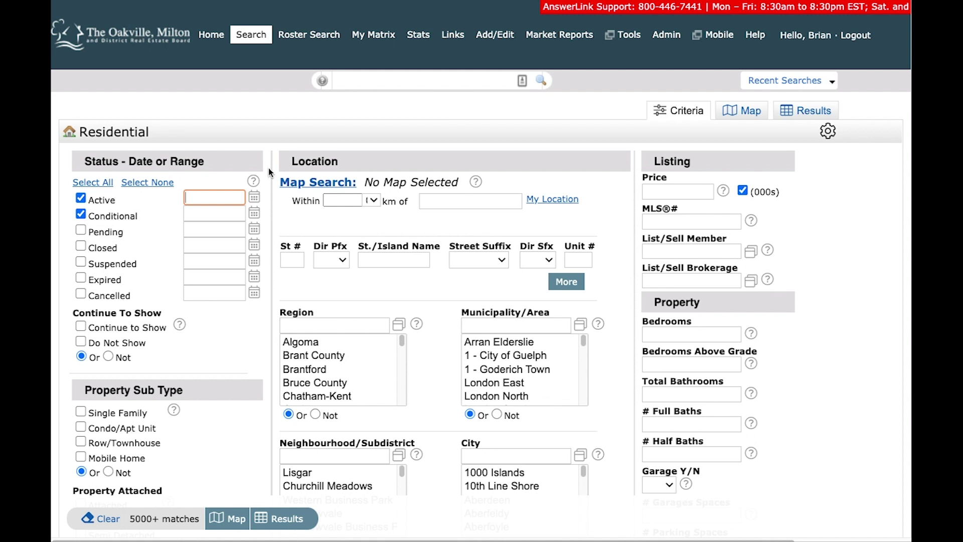
{"action": "left_click_drag", "start_coordinate": [205, 160], "coordinate": [83, 156]}
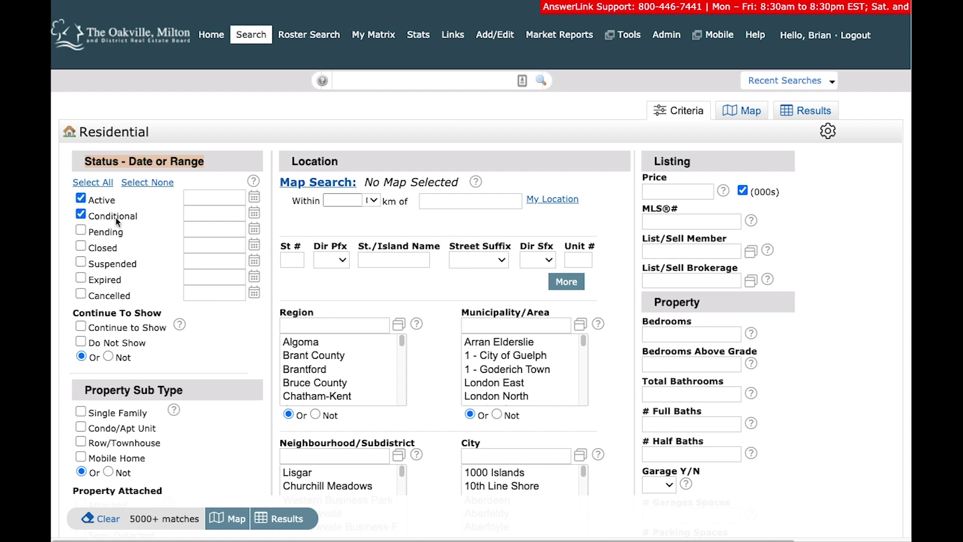
Try the Continue to Show filter, clear it, and deselect Conditional so that only Active status is searched
{"action": "left_click", "coordinate": [97, 315]}
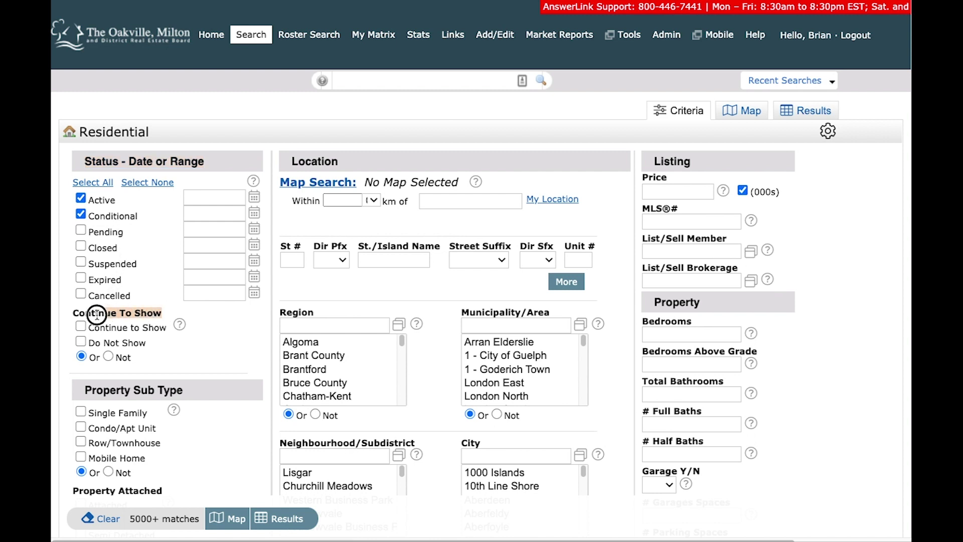
{"action": "left_click", "coordinate": [143, 342]}
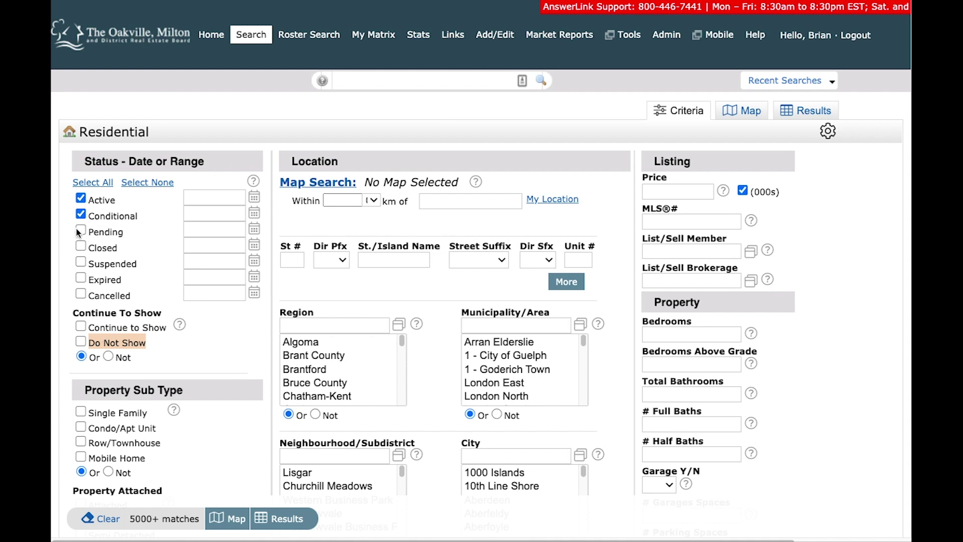
{"action": "left_click", "coordinate": [80, 327]}
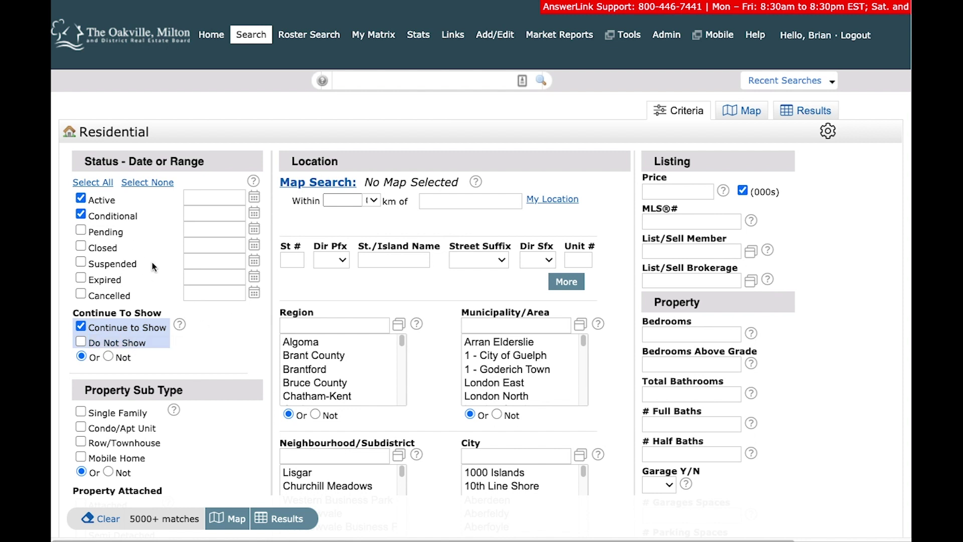
{"action": "left_click", "coordinate": [80, 327]}
{"action": "left_click", "coordinate": [81, 214]}
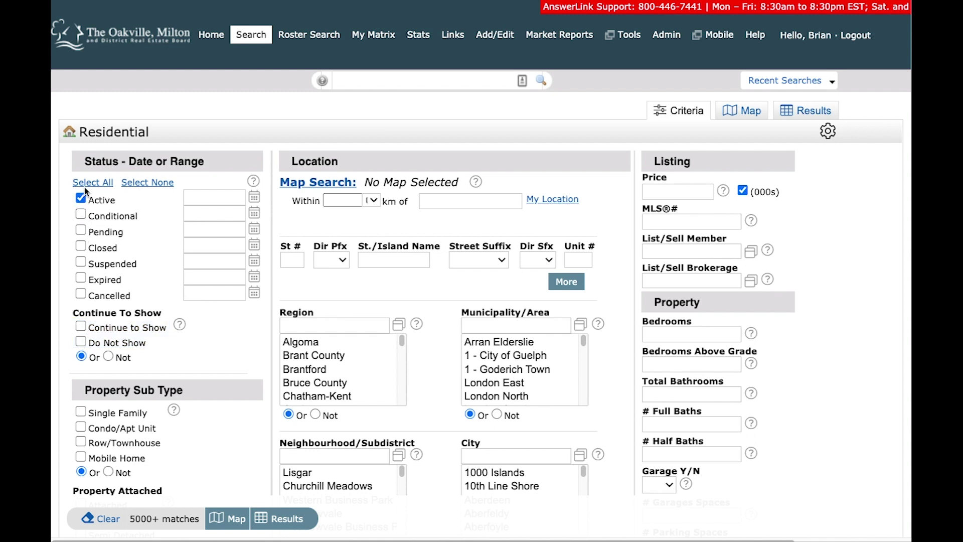
Try limiting Active listings to a 0-7 day range, then clear the date range
{"action": "left_click", "coordinate": [254, 198]}
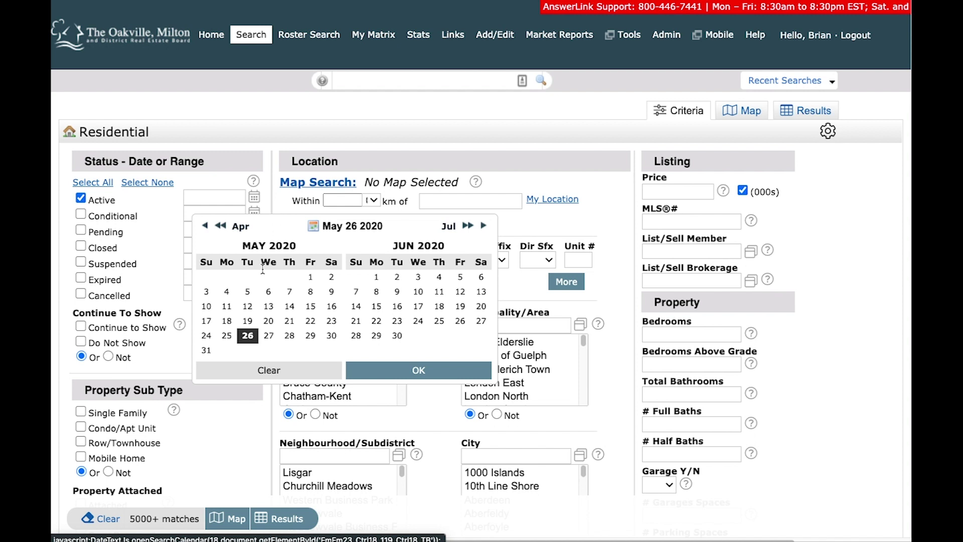
{"action": "left_click", "coordinate": [265, 197]}
{"action": "left_click", "coordinate": [208, 199]}
{"action": "type", "text": "0-7"}
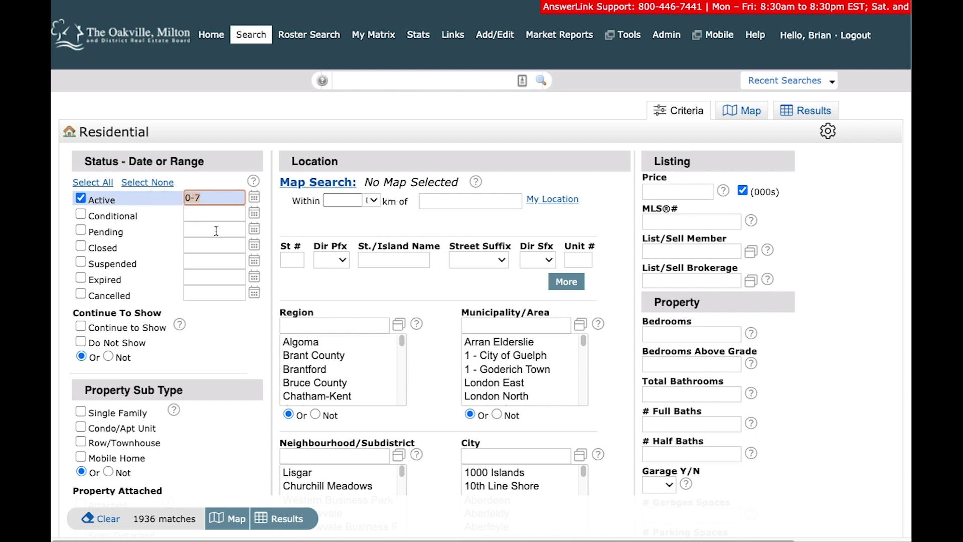
{"action": "key", "text": "BackSpace"}
{"action": "key", "text": "BackSpace"}
{"action": "key", "text": "BackSpace"}
Try excluding Single Family and Condo/Apt Unit property sub types with Not, then deselect both and restore Or
{"action": "scroll", "coordinate": [271, 326], "scroll_direction": "down", "scroll_amount": 1}
{"action": "scroll", "coordinate": [277, 323], "scroll_direction": "down", "scroll_amount": 4}
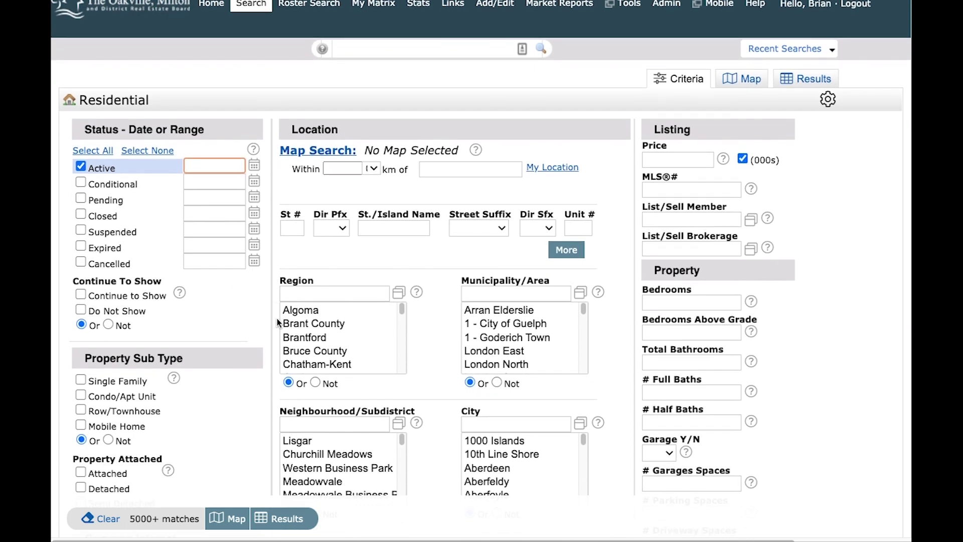
{"action": "scroll", "coordinate": [268, 325], "scroll_direction": "down", "scroll_amount": 3}
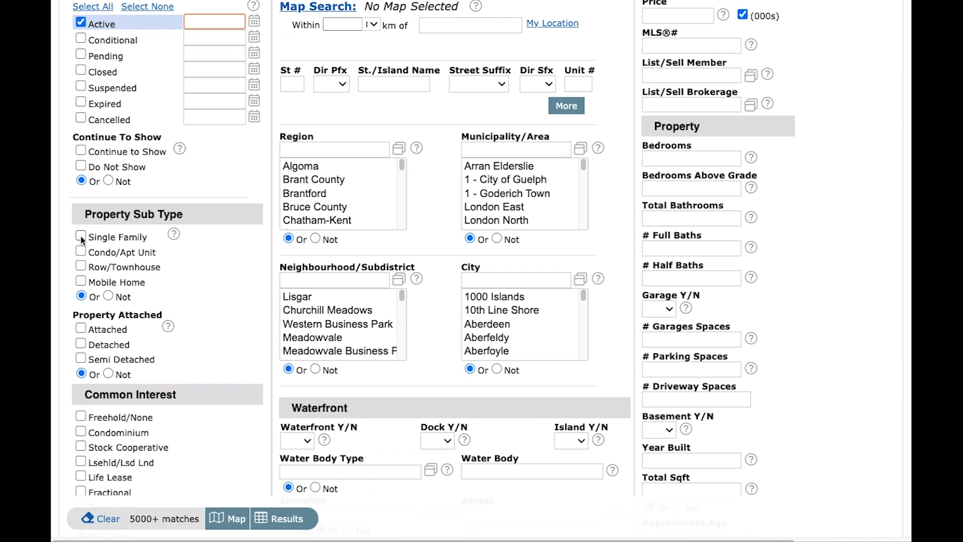
{"action": "left_click", "coordinate": [80, 236]}
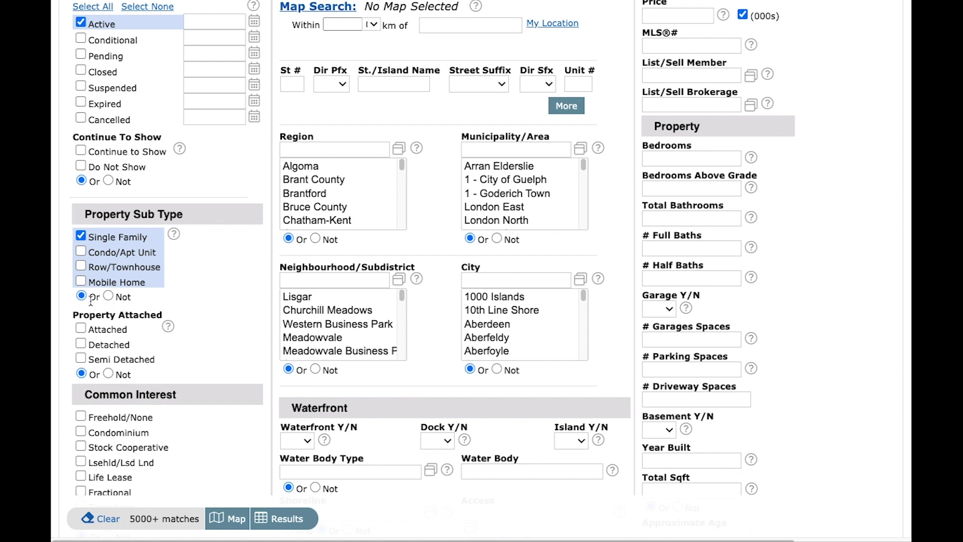
{"action": "left_click_drag", "start_coordinate": [339, 242], "coordinate": [301, 240]}
{"action": "left_click_drag", "start_coordinate": [524, 242], "coordinate": [482, 241]}
{"action": "left_click", "coordinate": [81, 252]}
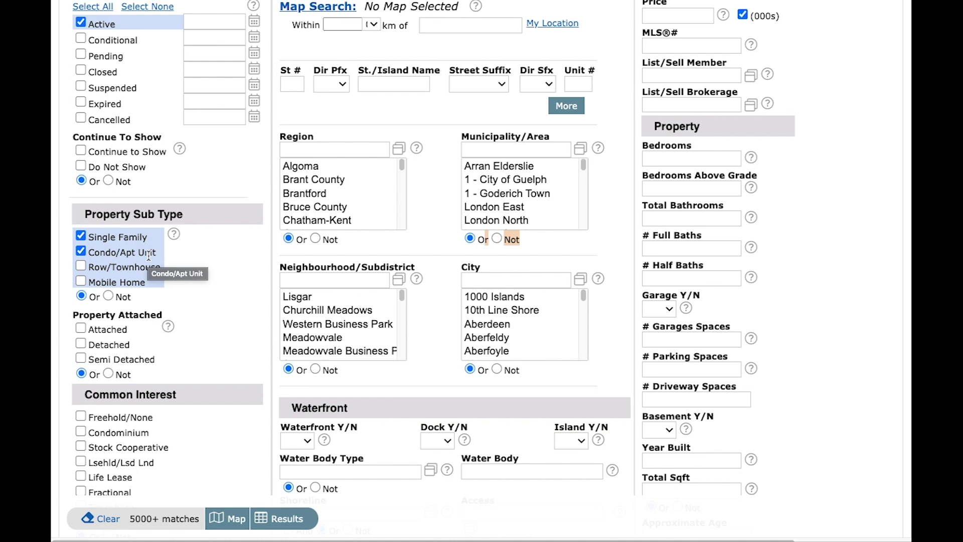
{"action": "left_click", "coordinate": [109, 296]}
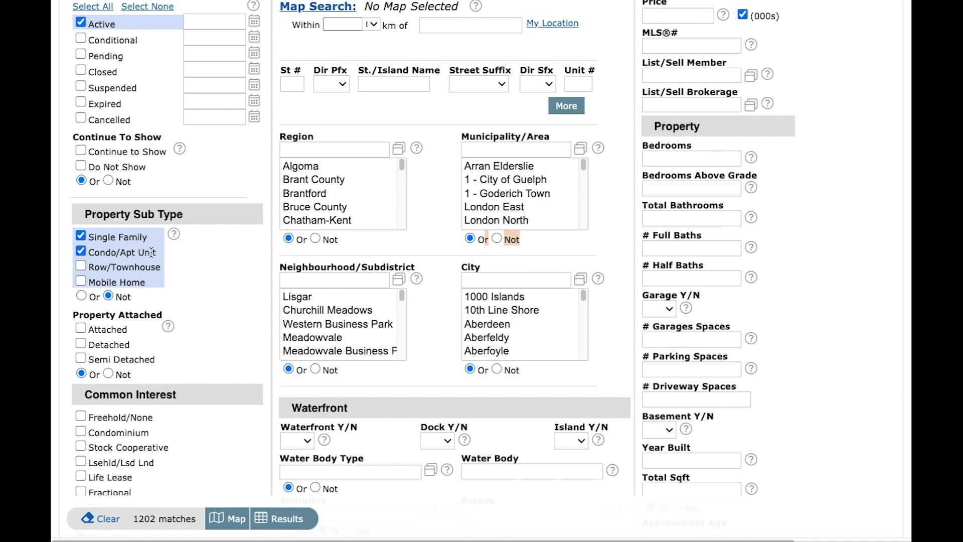
{"action": "left_click", "coordinate": [81, 251]}
{"action": "left_click", "coordinate": [80, 236]}
{"action": "left_click", "coordinate": [82, 296]}
Select the Single Family property sub type and the Detached property attachment option
{"action": "scroll", "coordinate": [241, 283], "scroll_direction": "down", "scroll_amount": 1}
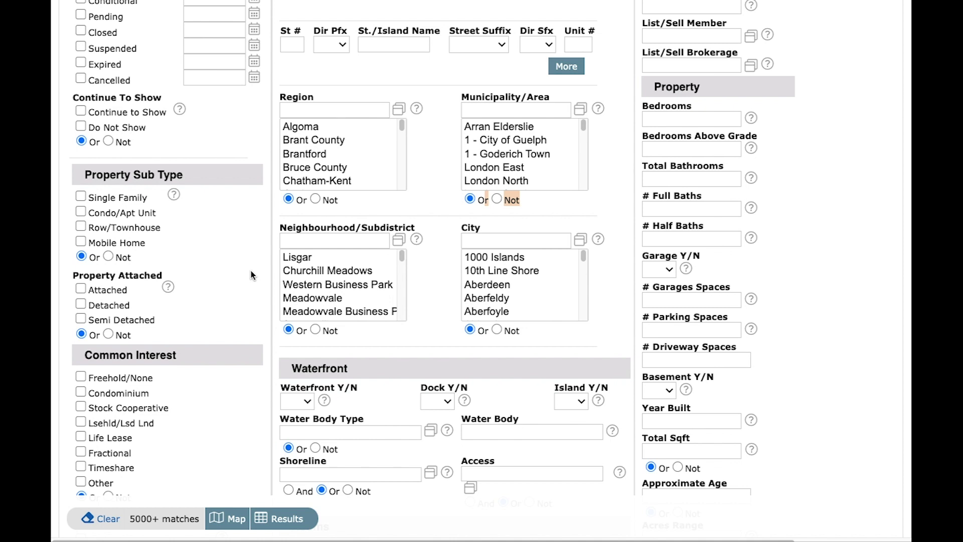
{"action": "scroll", "coordinate": [242, 258], "scroll_direction": "up", "scroll_amount": 1}
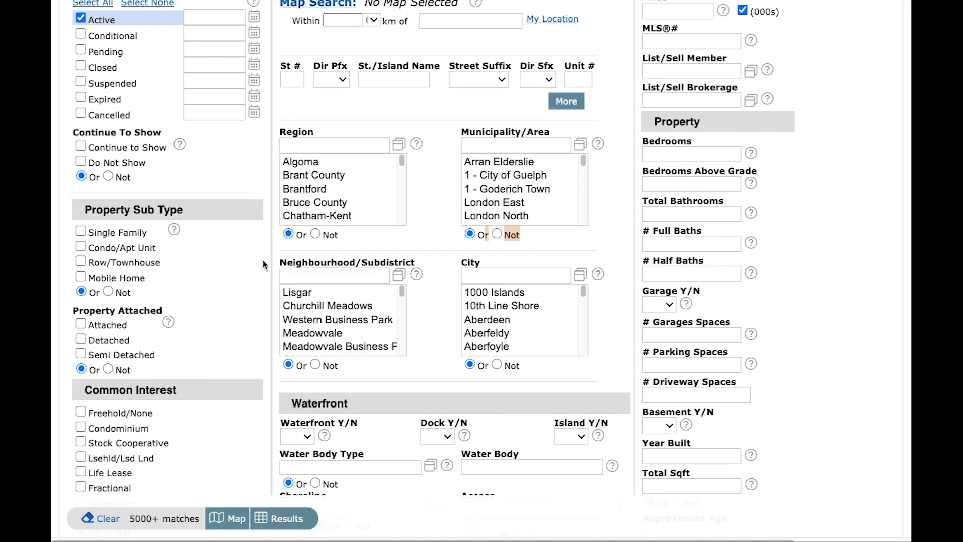
{"action": "left_click", "coordinate": [83, 233]}
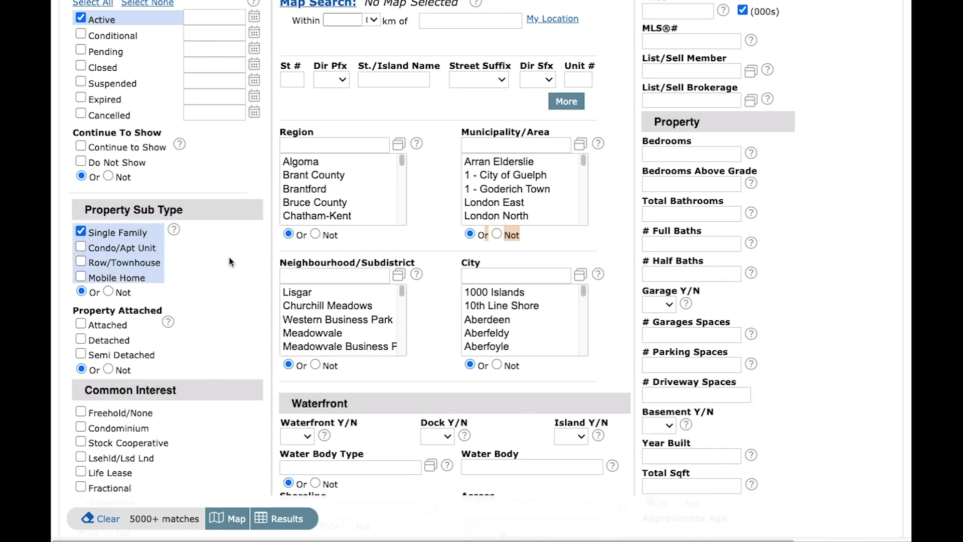
{"action": "scroll", "coordinate": [255, 264], "scroll_direction": "down", "scroll_amount": 1}
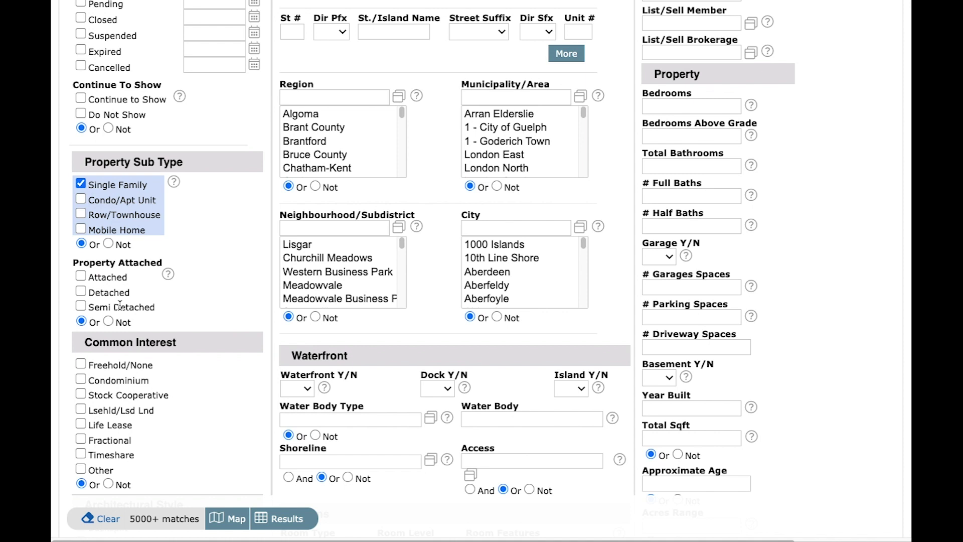
{"action": "left_click", "coordinate": [81, 292]}
Try filtering by the Backsplit and Sidesplit architectural styles, then deselect both
{"action": "scroll", "coordinate": [277, 258], "scroll_direction": "down", "scroll_amount": 2}
{"action": "scroll", "coordinate": [277, 259], "scroll_direction": "down", "scroll_amount": 3}
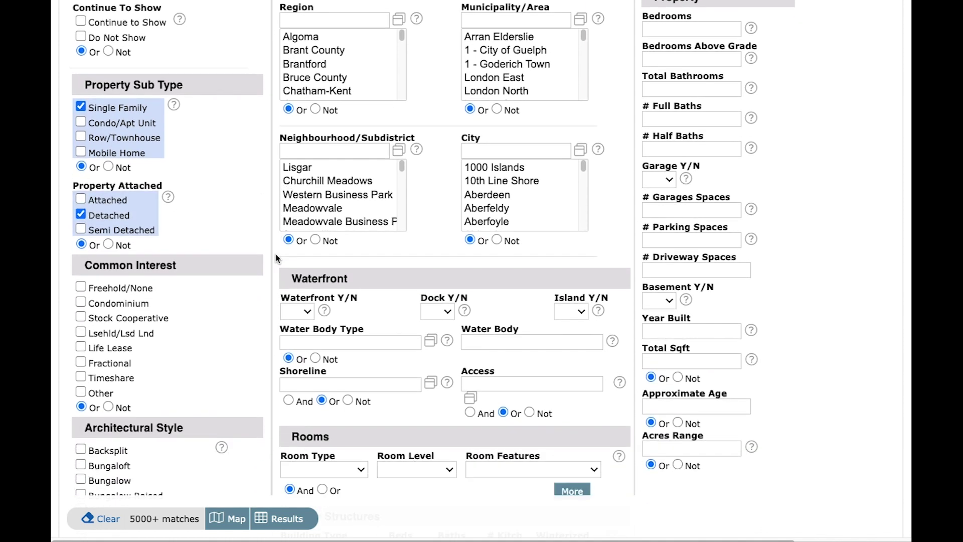
{"action": "scroll", "coordinate": [275, 262], "scroll_direction": "down", "scroll_amount": 1}
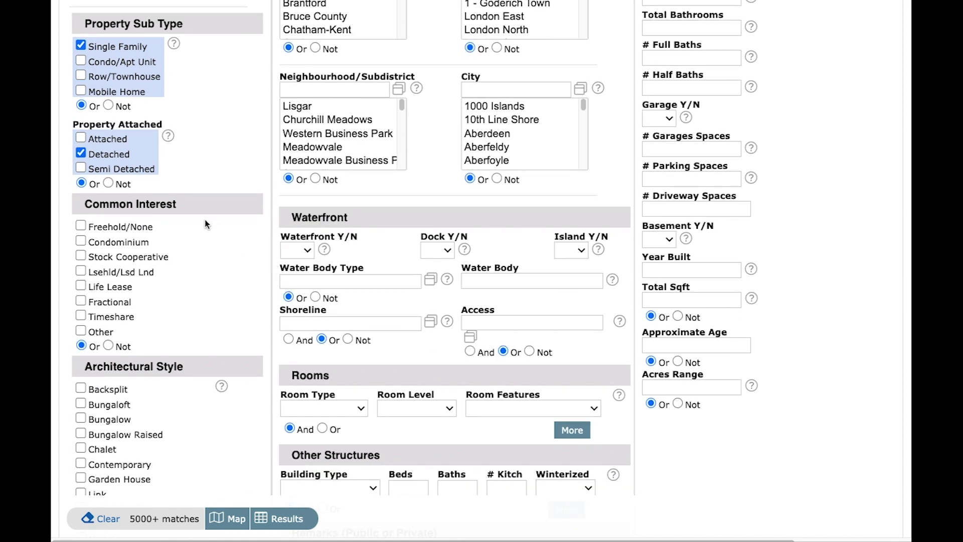
{"action": "left_click", "coordinate": [168, 201]}
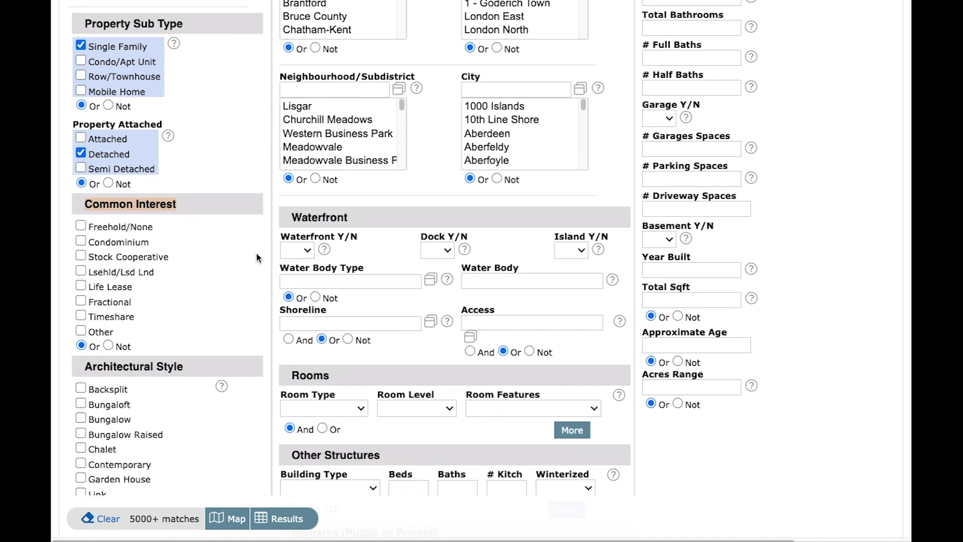
{"action": "scroll", "coordinate": [257, 258], "scroll_direction": "down", "scroll_amount": 7}
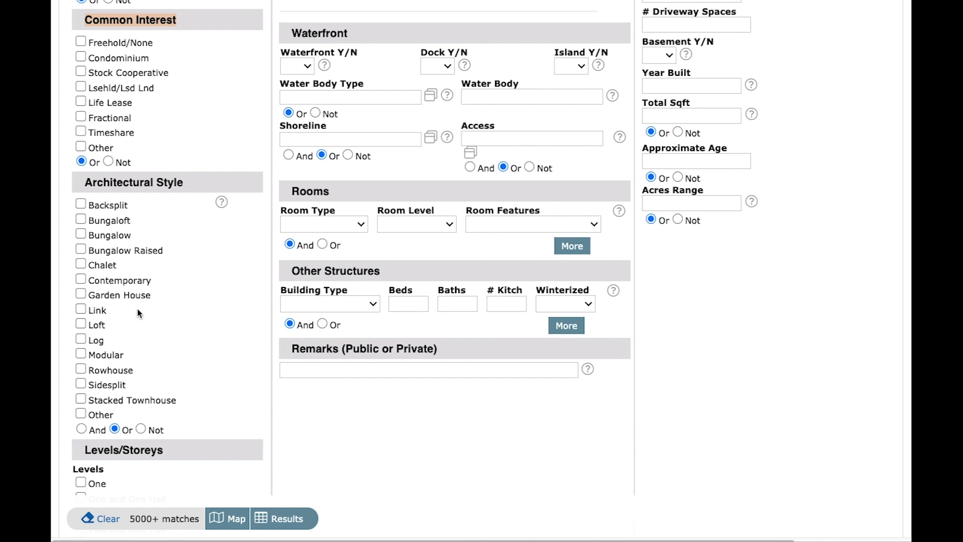
{"action": "left_click", "coordinate": [81, 203]}
{"action": "left_click", "coordinate": [80, 384]}
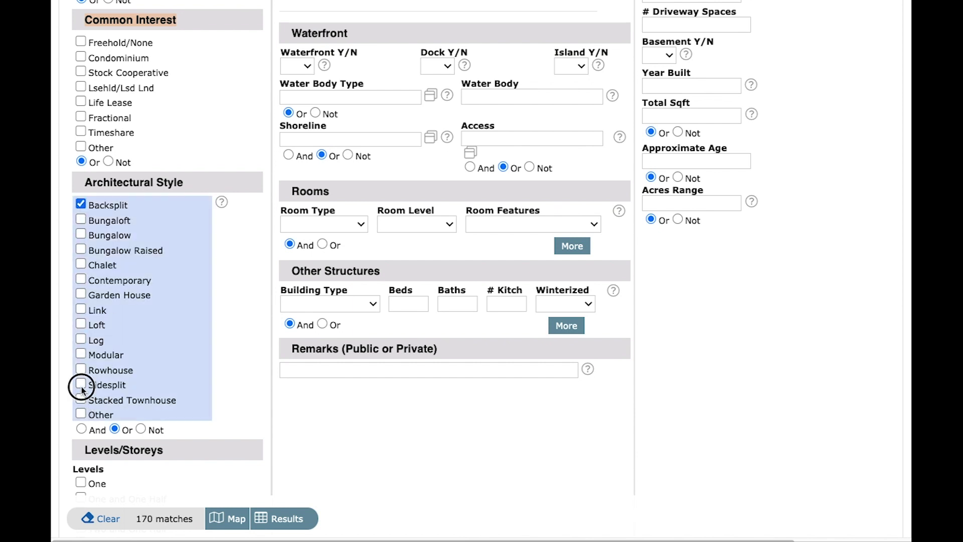
{"action": "left_click", "coordinate": [80, 384]}
{"action": "left_click", "coordinate": [81, 203]}
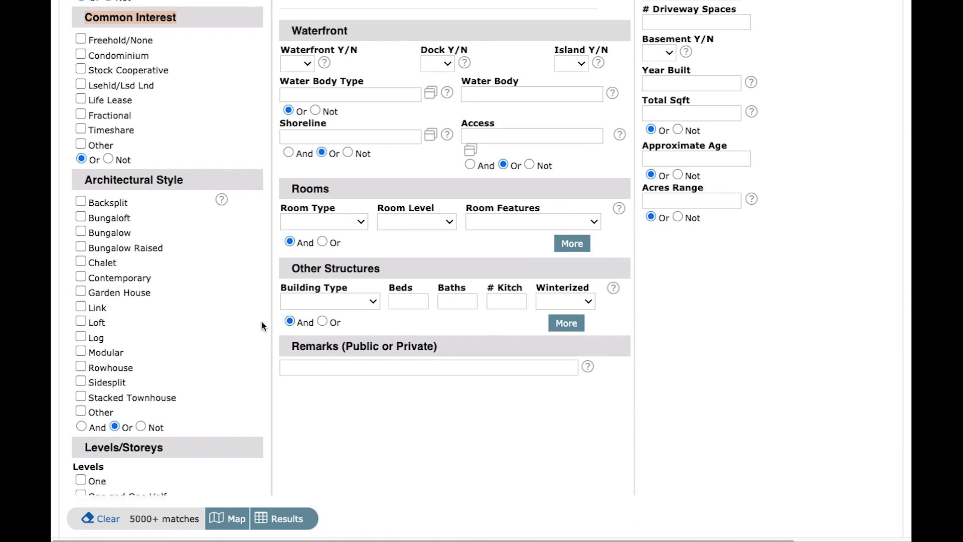
Select the levels One, One and One Half, and Two in the Levels/Storeys criteria
{"action": "scroll", "coordinate": [263, 323], "scroll_direction": "down", "scroll_amount": 3}
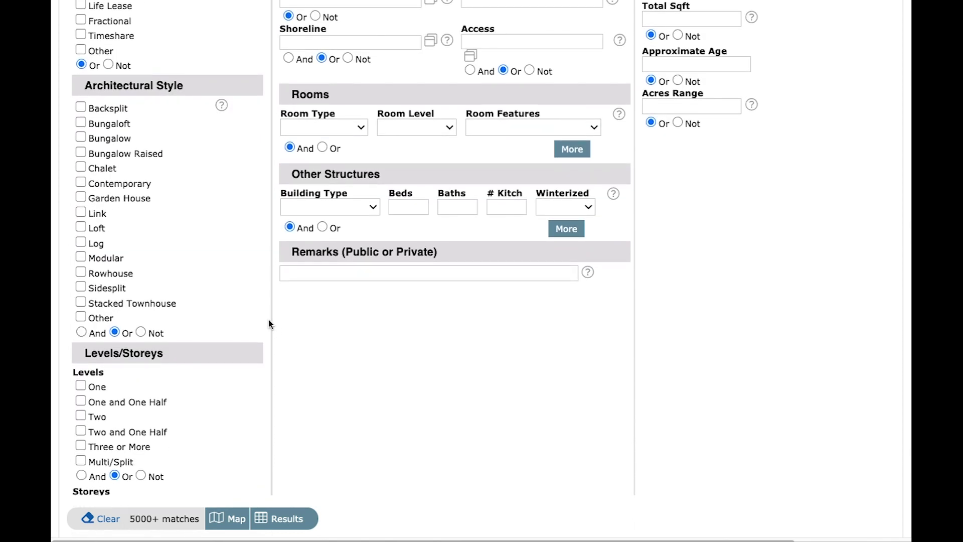
{"action": "scroll", "coordinate": [269, 320], "scroll_direction": "down", "scroll_amount": 1}
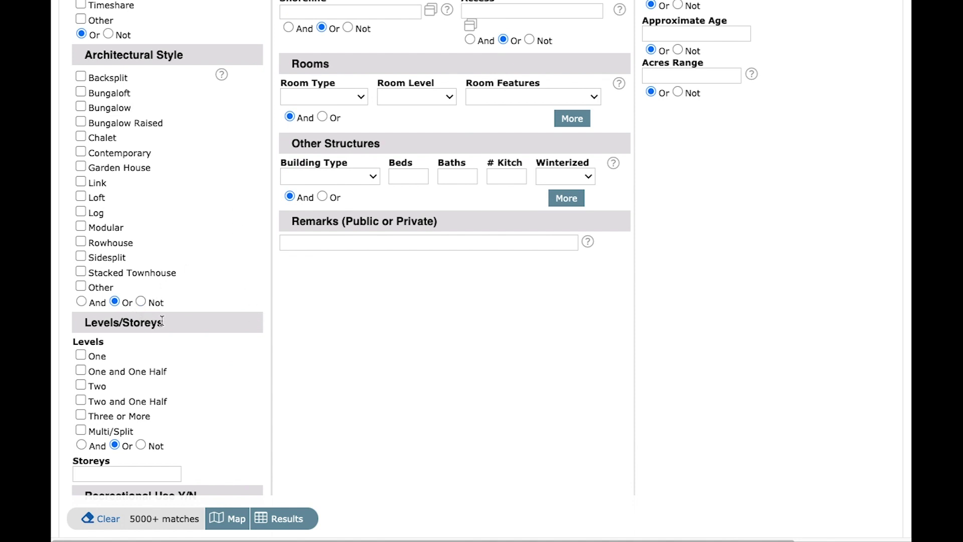
{"action": "scroll", "coordinate": [228, 254], "scroll_direction": "up", "scroll_amount": 7}
{"action": "scroll", "coordinate": [234, 260], "scroll_direction": "down", "scroll_amount": 8}
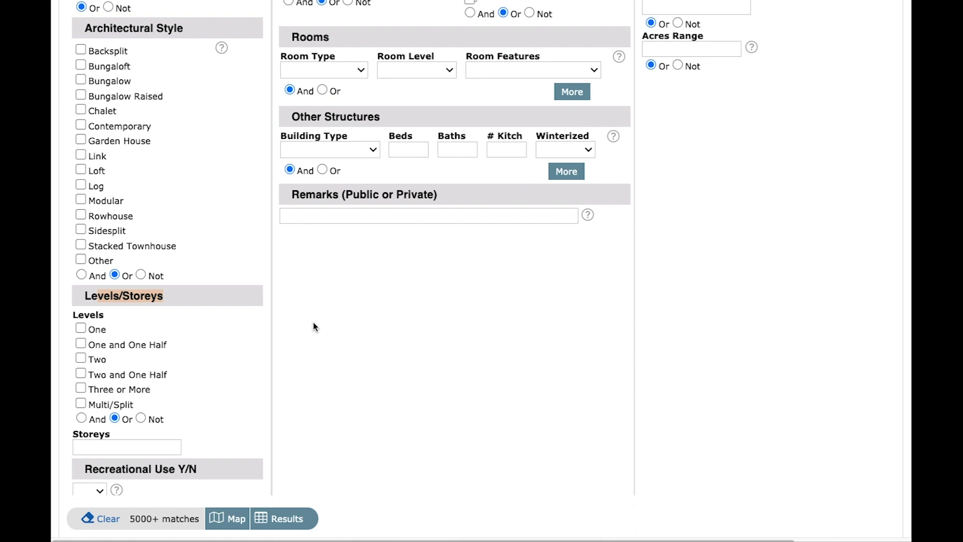
{"action": "scroll", "coordinate": [282, 313], "scroll_direction": "down", "scroll_amount": 1}
{"action": "left_click_drag", "start_coordinate": [126, 264], "coordinate": [92, 265]}
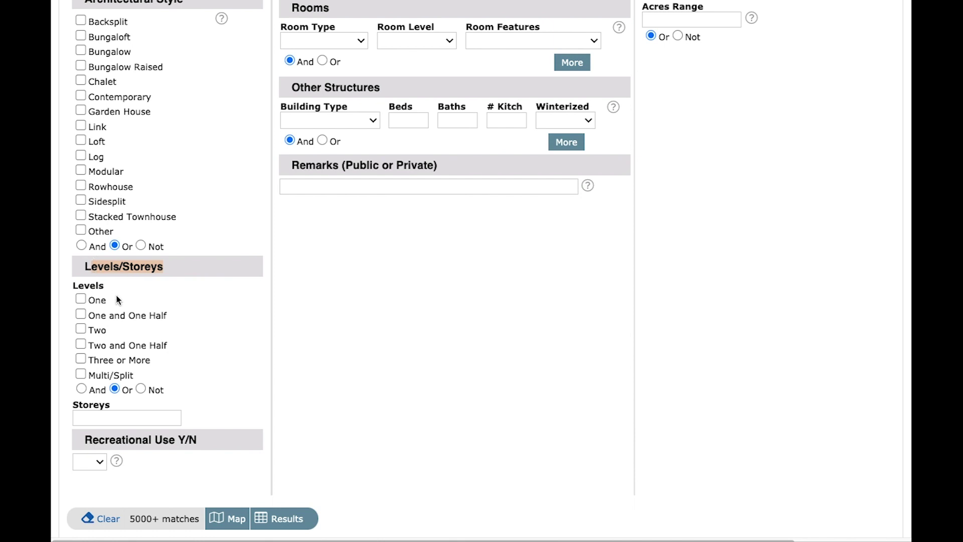
{"action": "left_click", "coordinate": [82, 299]}
{"action": "left_click", "coordinate": [80, 329]}
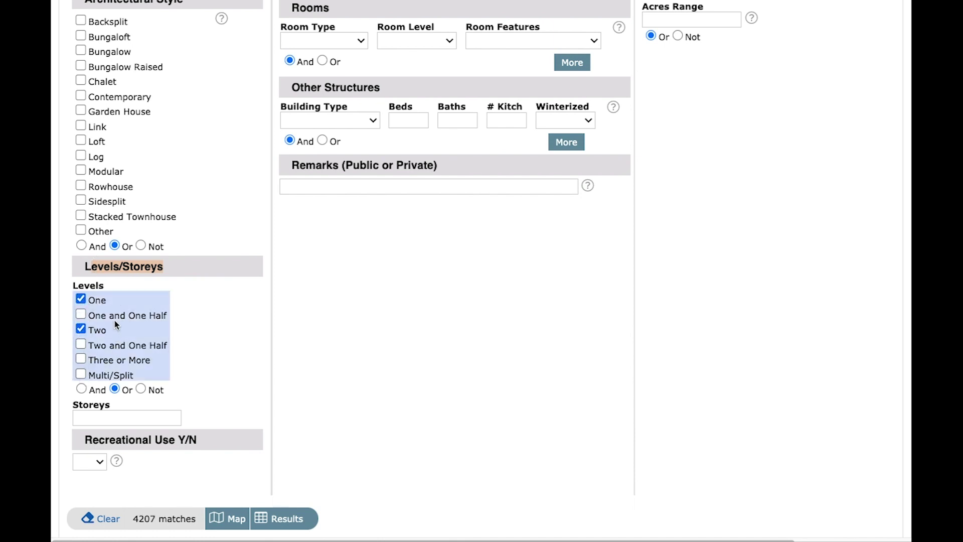
{"action": "left_click", "coordinate": [81, 299]}
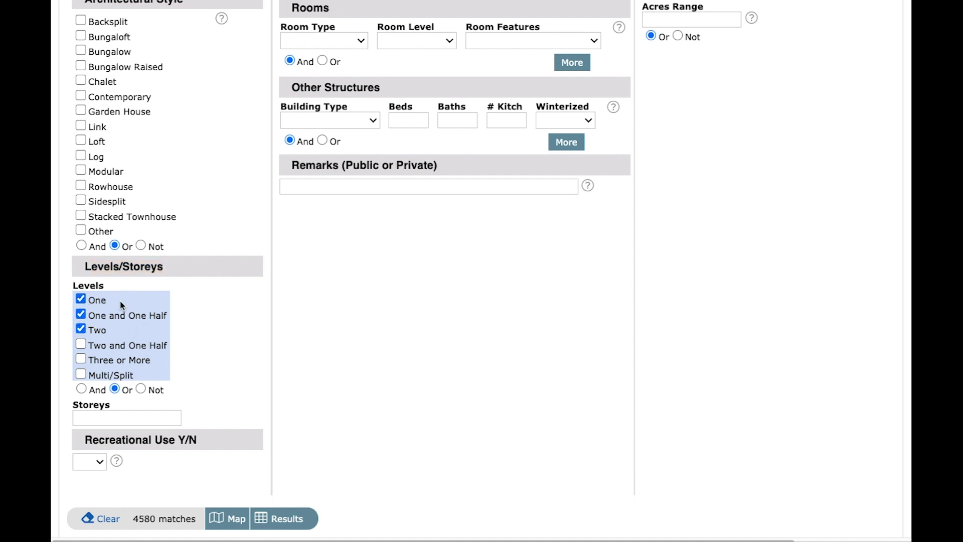
Try filtering the location by the street name "lakeshore", then clear the street name
{"action": "scroll", "coordinate": [291, 315], "scroll_direction": "down", "scroll_amount": 2}
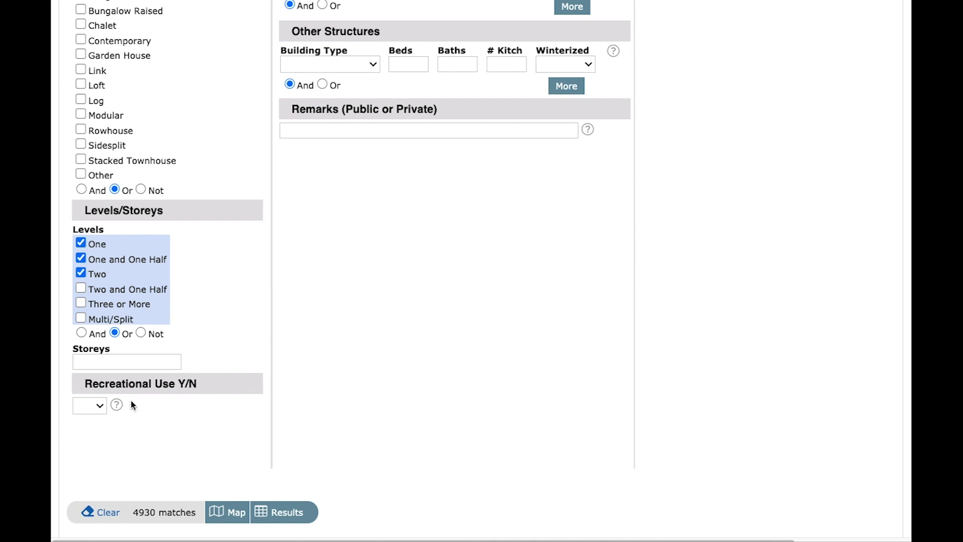
{"action": "scroll", "coordinate": [256, 323], "scroll_direction": "up", "scroll_amount": 15}
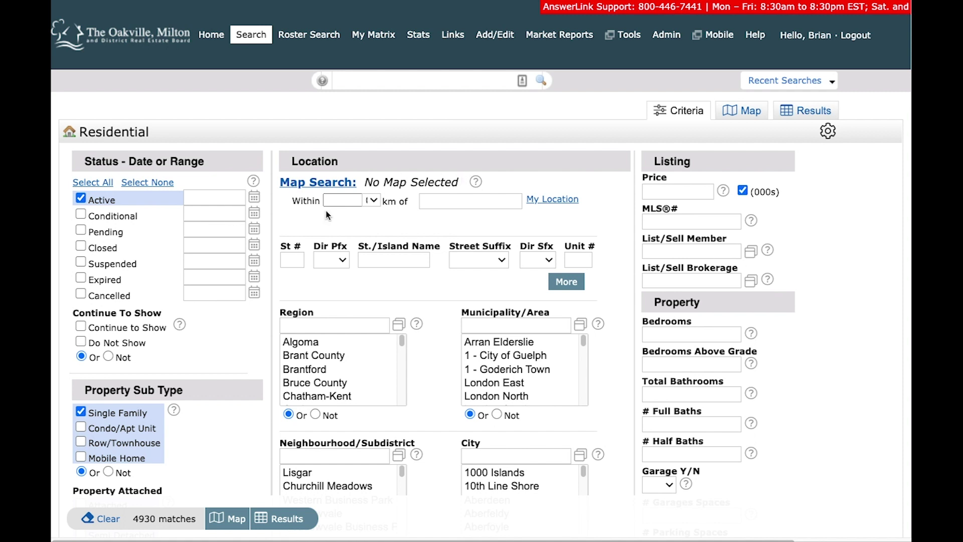
{"action": "left_click", "coordinate": [375, 257]}
{"action": "type", "text": "lakeshore"}
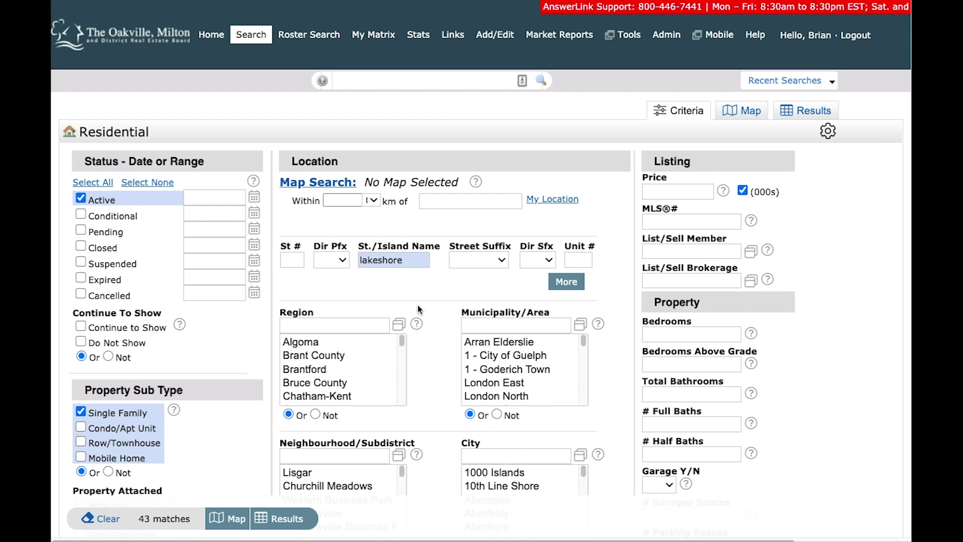
{"action": "double_click", "coordinate": [412, 260]}
{"action": "key", "text": "BackSpace"}
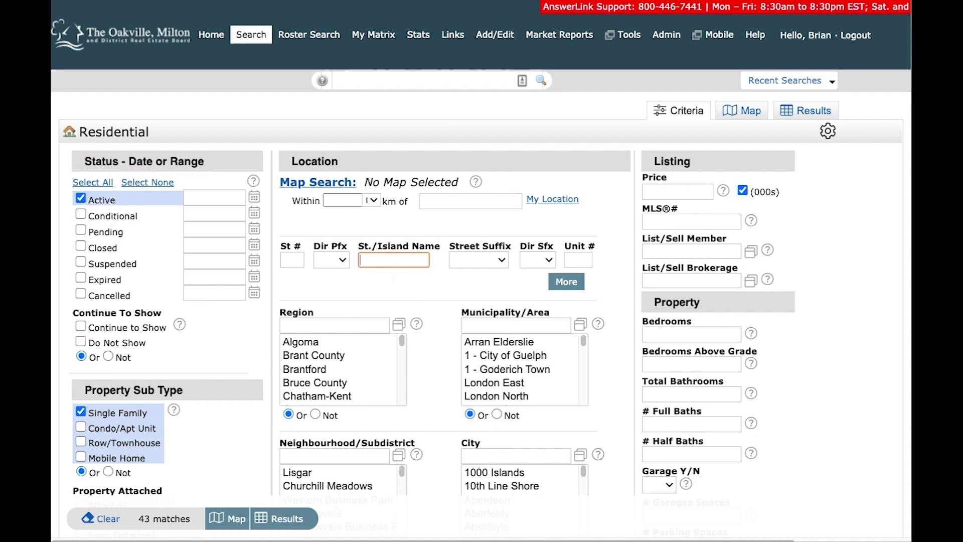
{"action": "left_click", "coordinate": [424, 287]}
{"action": "scroll", "coordinate": [434, 277], "scroll_direction": "down", "scroll_amount": 2}
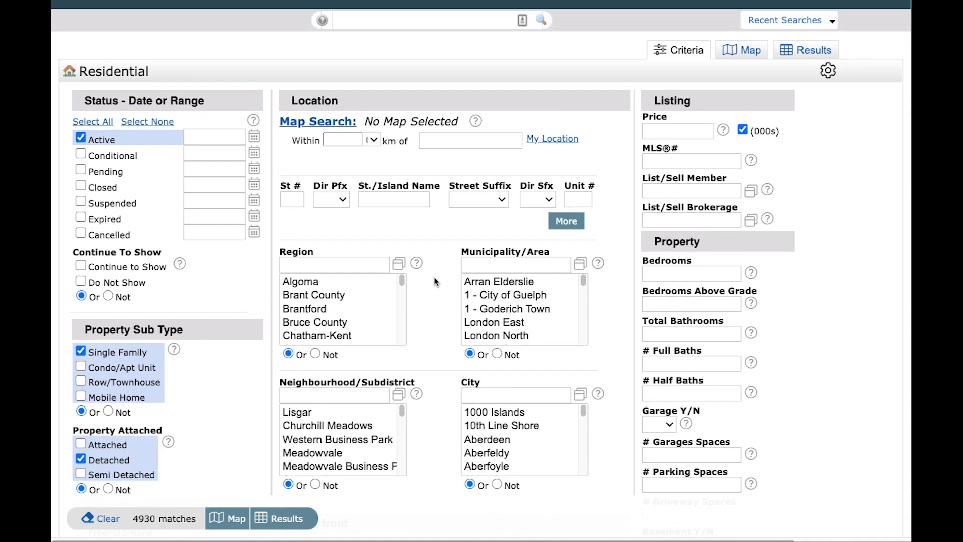
Try filtering by Waterfront Y/N with Yes and with No, then clear the waterfront criterion
{"action": "scroll", "coordinate": [436, 282], "scroll_direction": "down", "scroll_amount": 2}
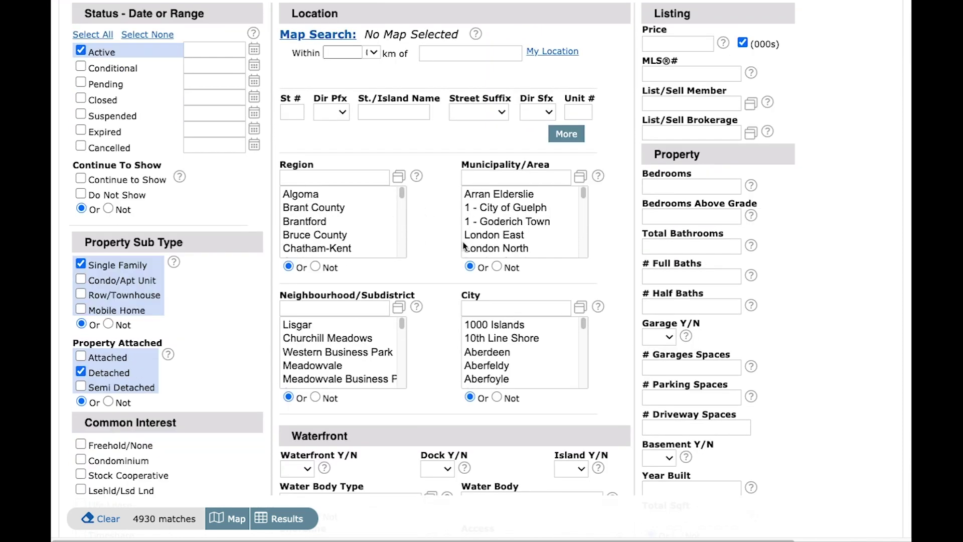
{"action": "scroll", "coordinate": [459, 261], "scroll_direction": "down", "scroll_amount": 1}
{"action": "scroll", "coordinate": [449, 265], "scroll_direction": "down", "scroll_amount": 1}
{"action": "scroll", "coordinate": [451, 274], "scroll_direction": "down", "scroll_amount": 1}
{"action": "scroll", "coordinate": [454, 272], "scroll_direction": "down", "scroll_amount": 2}
{"action": "left_click_drag", "start_coordinate": [367, 268], "coordinate": [294, 262]}
{"action": "left_click", "coordinate": [417, 247]}
{"action": "scroll", "coordinate": [423, 248], "scroll_direction": "down", "scroll_amount": 1}
{"action": "scroll", "coordinate": [423, 247], "scroll_direction": "down", "scroll_amount": 2}
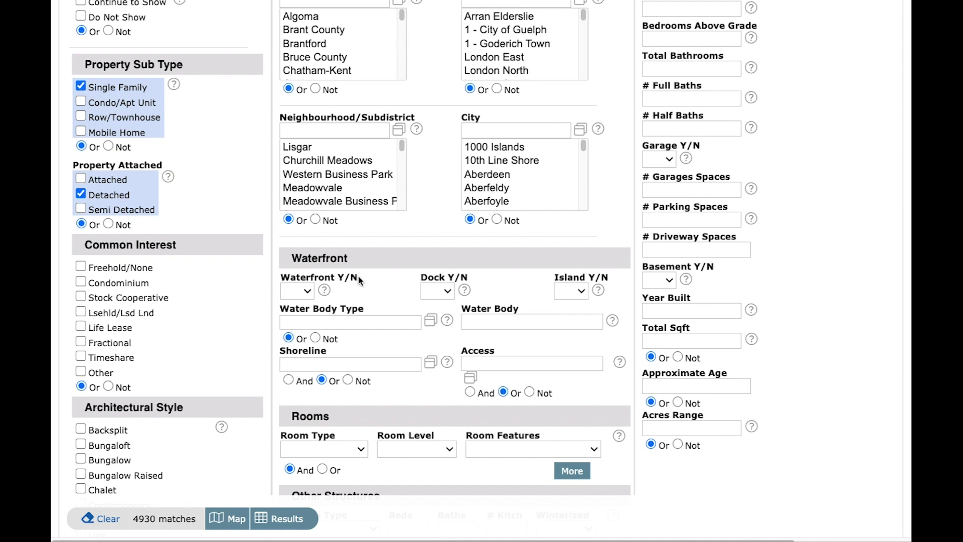
{"action": "left_click", "coordinate": [306, 293]}
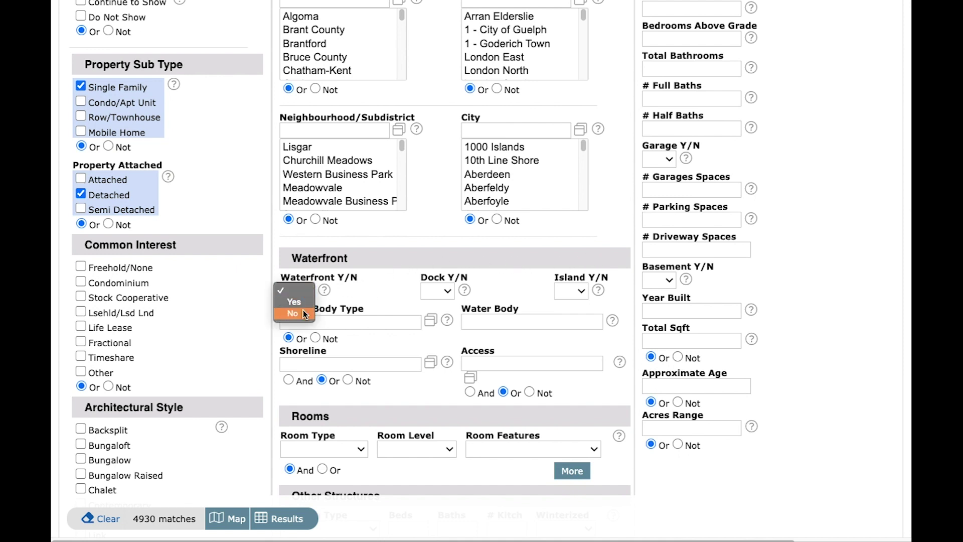
{"action": "left_click", "coordinate": [295, 301]}
{"action": "left_click", "coordinate": [298, 292]}
{"action": "left_click", "coordinate": [301, 304]}
{"action": "left_click", "coordinate": [298, 291]}
{"action": "left_click", "coordinate": [299, 267]}
{"action": "scroll", "coordinate": [419, 290], "scroll_direction": "down", "scroll_amount": 1}
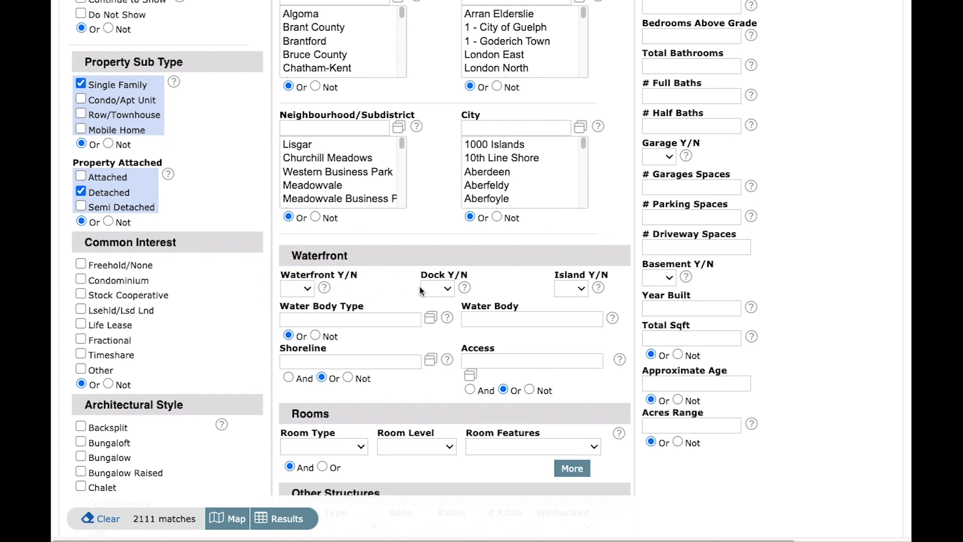
Set the first Rooms criterion to room type Kitchen on the Main level
{"action": "scroll", "coordinate": [420, 288], "scroll_direction": "down", "scroll_amount": 3}
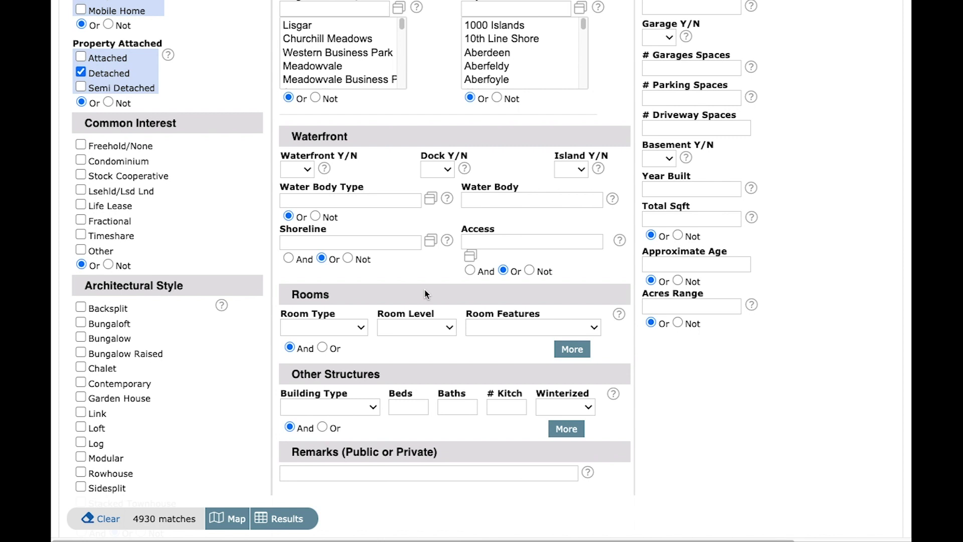
{"action": "scroll", "coordinate": [424, 294], "scroll_direction": "down", "scroll_amount": 1}
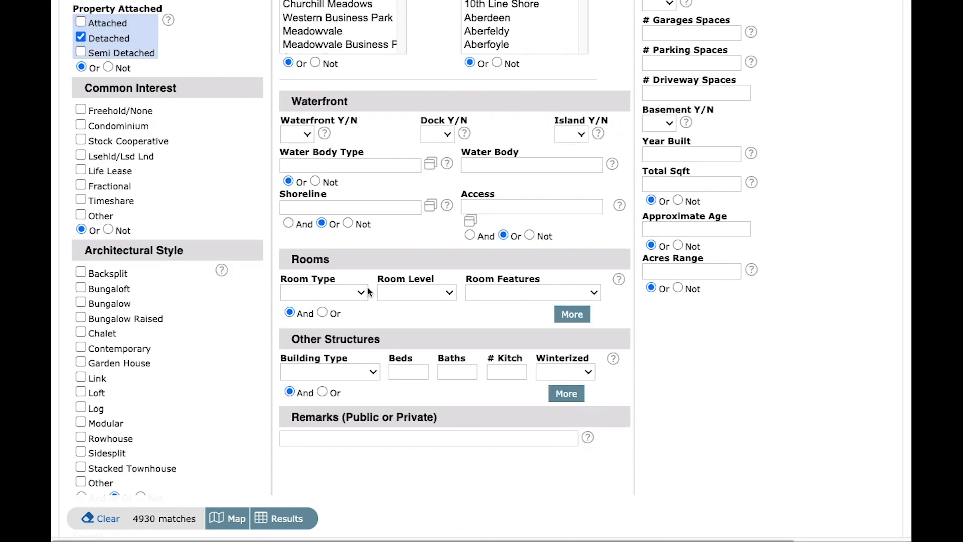
{"action": "left_click", "coordinate": [330, 261]}
{"action": "left_click", "coordinate": [348, 292]}
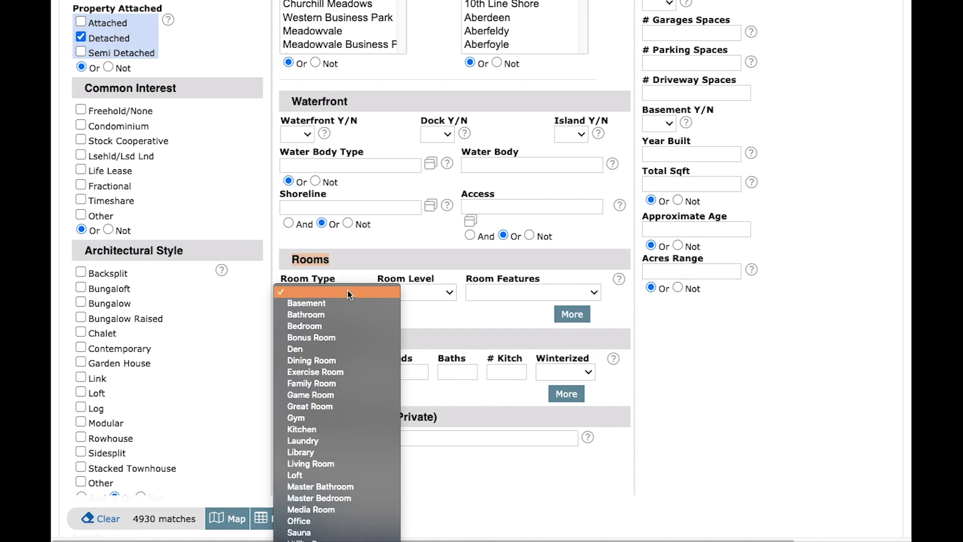
{"action": "left_click", "coordinate": [316, 429]}
{"action": "left_click", "coordinate": [381, 294]}
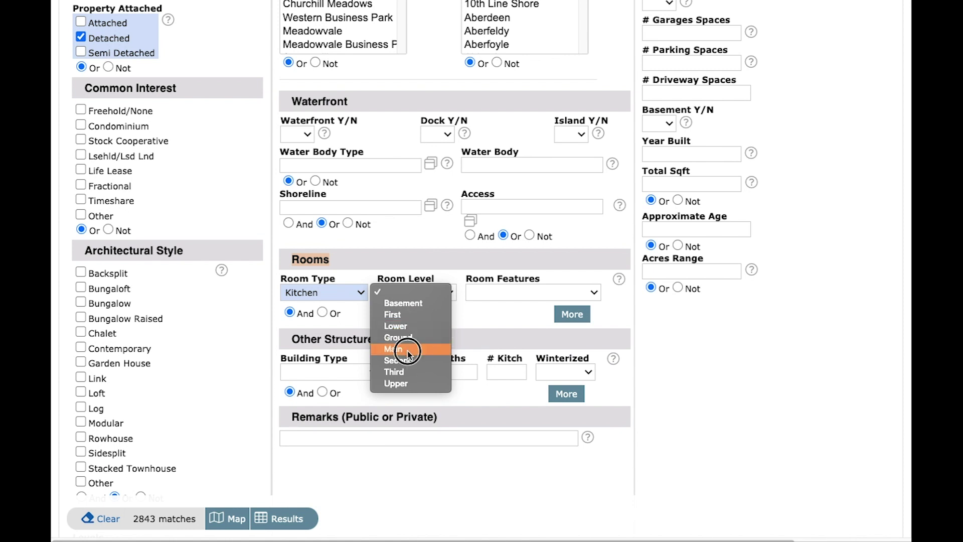
{"action": "key", "text": "Escape"}
{"action": "left_click", "coordinate": [409, 323]}
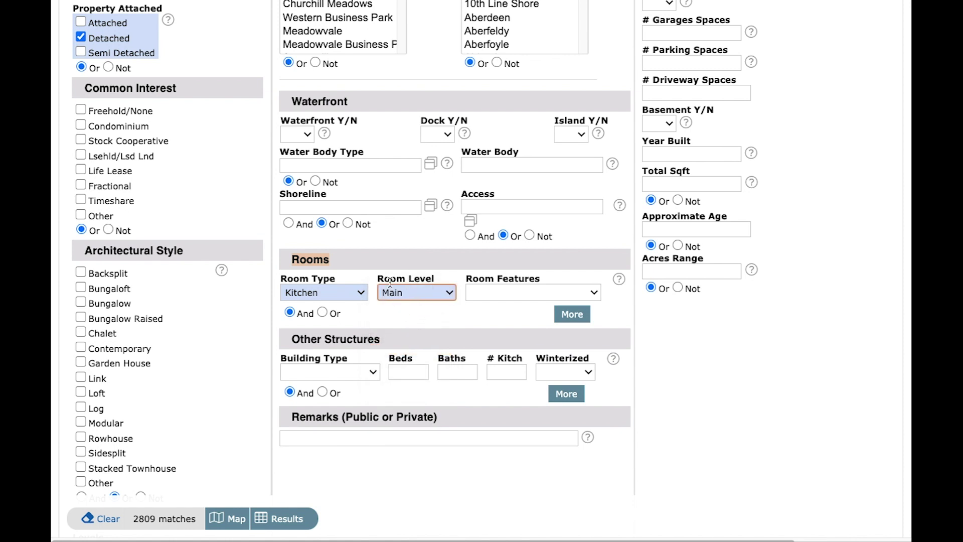
Add a second Rooms row and set it to a Kitchen on the Basement level
{"action": "left_click", "coordinate": [572, 314]}
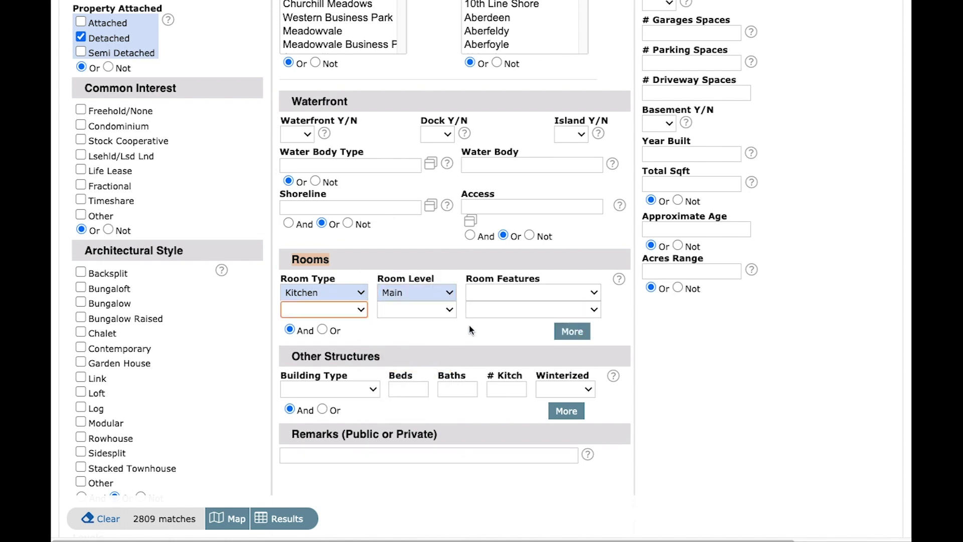
{"action": "left_click", "coordinate": [354, 311]}
{"action": "left_click", "coordinate": [351, 446]}
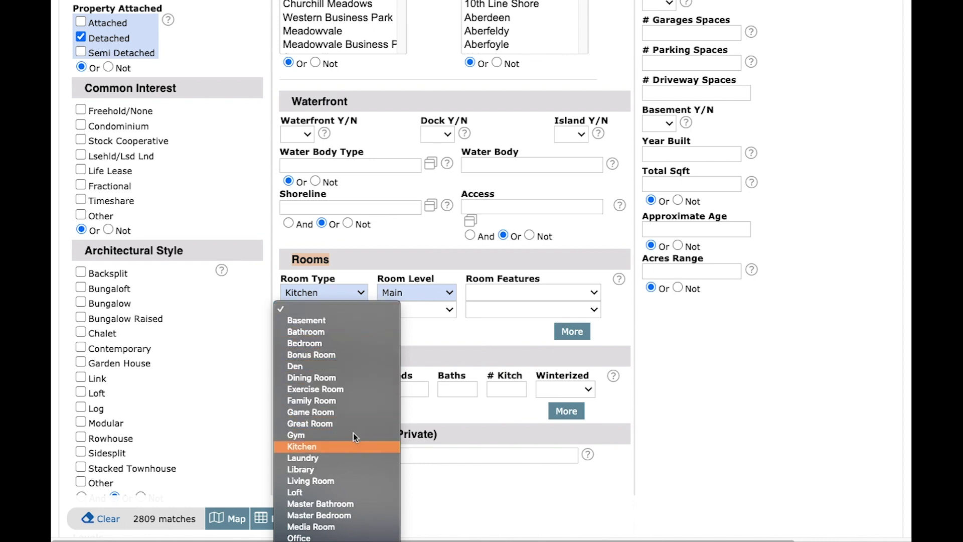
{"action": "left_click", "coordinate": [424, 311]}
{"action": "left_click", "coordinate": [417, 320]}
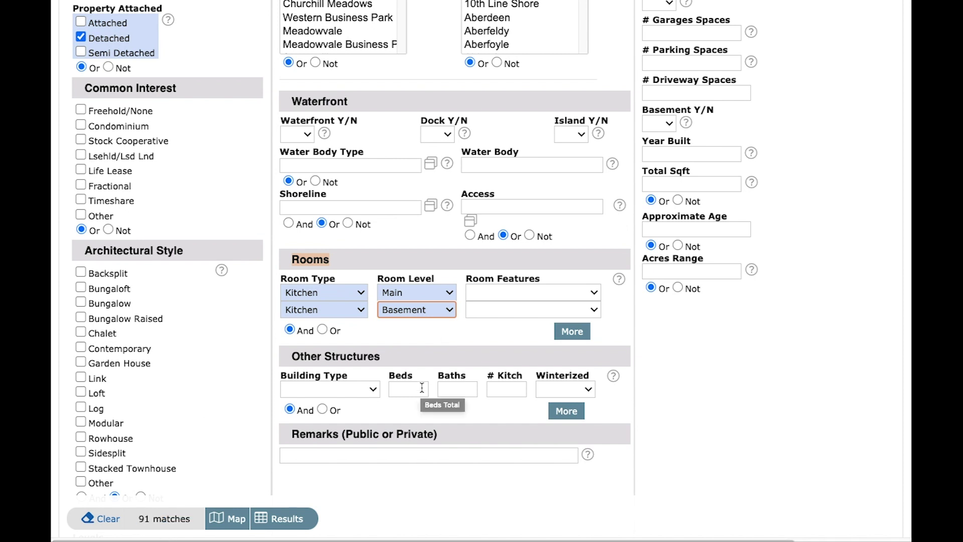
Clear the room type and room level of the second Rooms row
{"action": "left_click", "coordinate": [318, 314]}
{"action": "left_click", "coordinate": [302, 169]}
{"action": "left_click", "coordinate": [402, 313]}
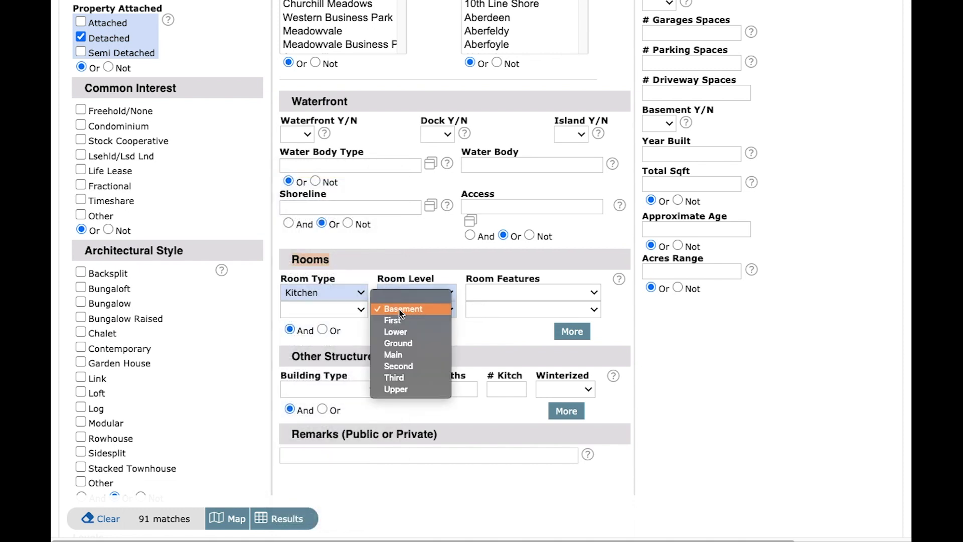
{"action": "left_click", "coordinate": [383, 294]}
Change the first room's type to Den and clear its room level
{"action": "left_click", "coordinate": [321, 292]}
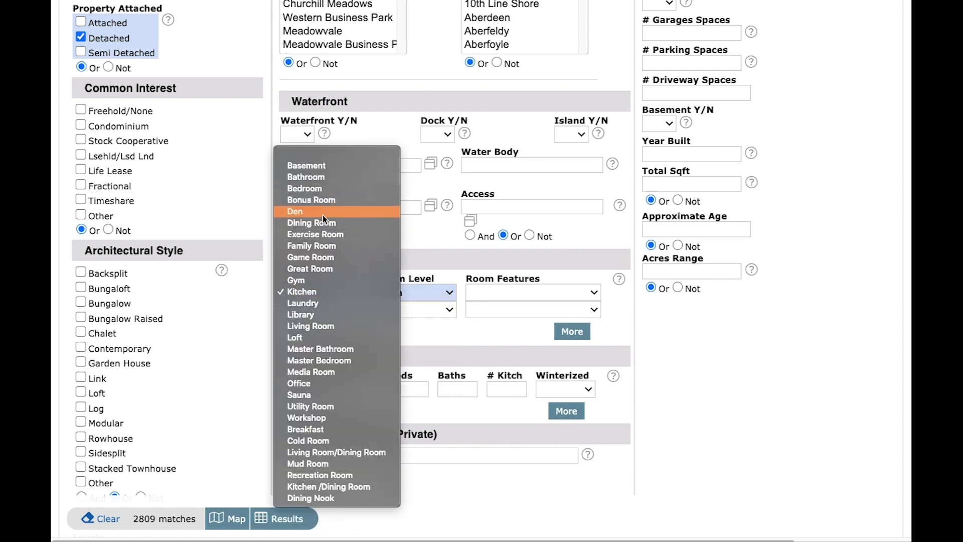
{"action": "left_click", "coordinate": [310, 211]}
{"action": "left_click", "coordinate": [449, 292]}
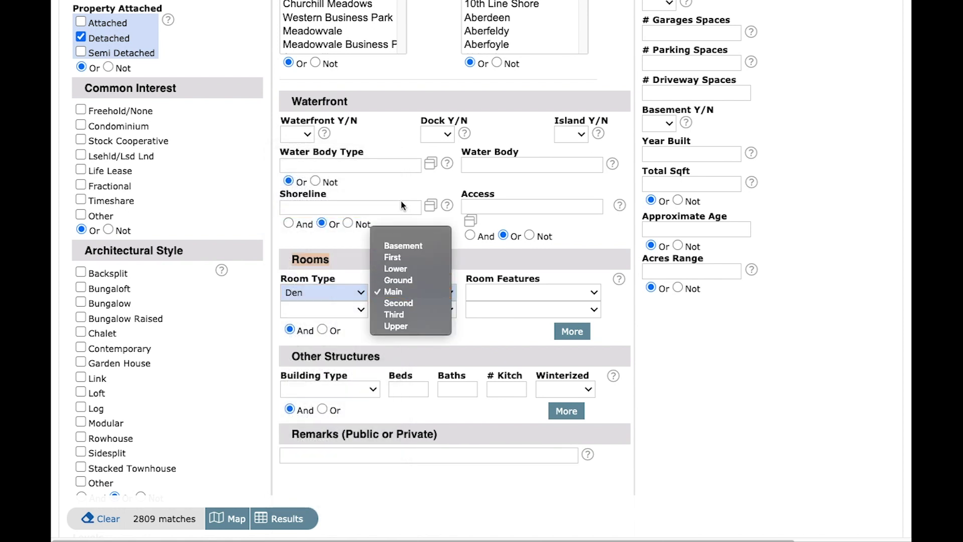
{"action": "left_click", "coordinate": [405, 234]}
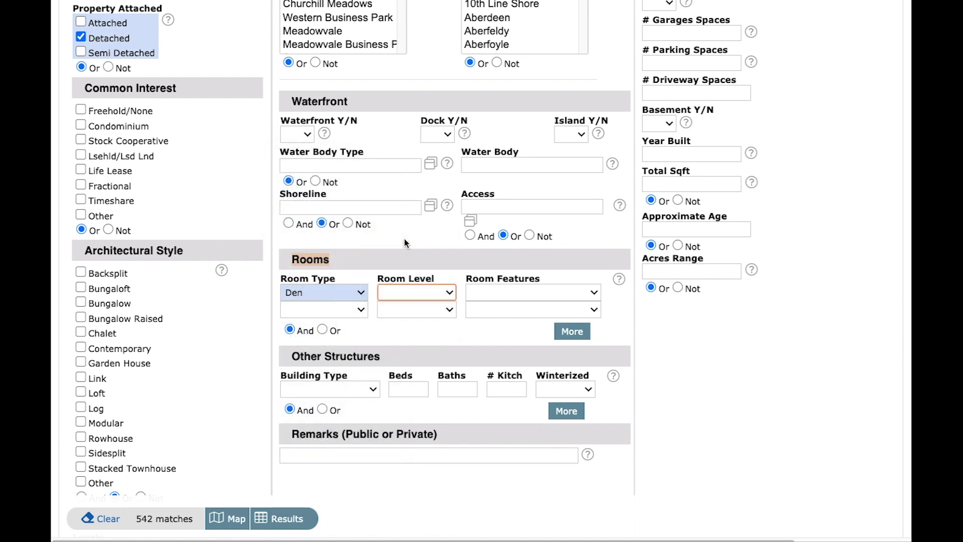
Clear the Den room type from the first Rooms row
{"action": "left_click", "coordinate": [334, 279]}
{"action": "left_click_drag", "start_coordinate": [334, 279], "coordinate": [290, 274]}
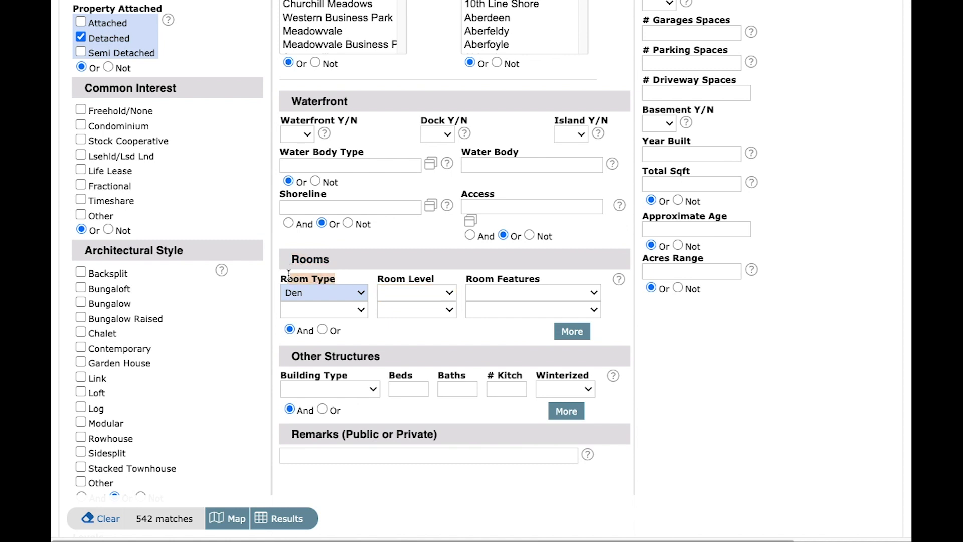
{"action": "left_click", "coordinate": [289, 275]}
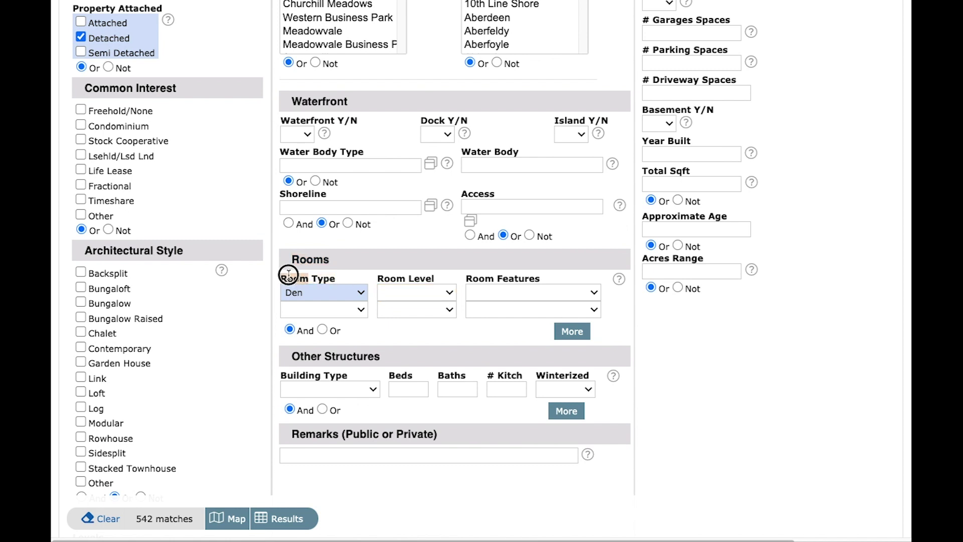
{"action": "left_click", "coordinate": [314, 291]}
{"action": "left_click", "coordinate": [408, 302]}
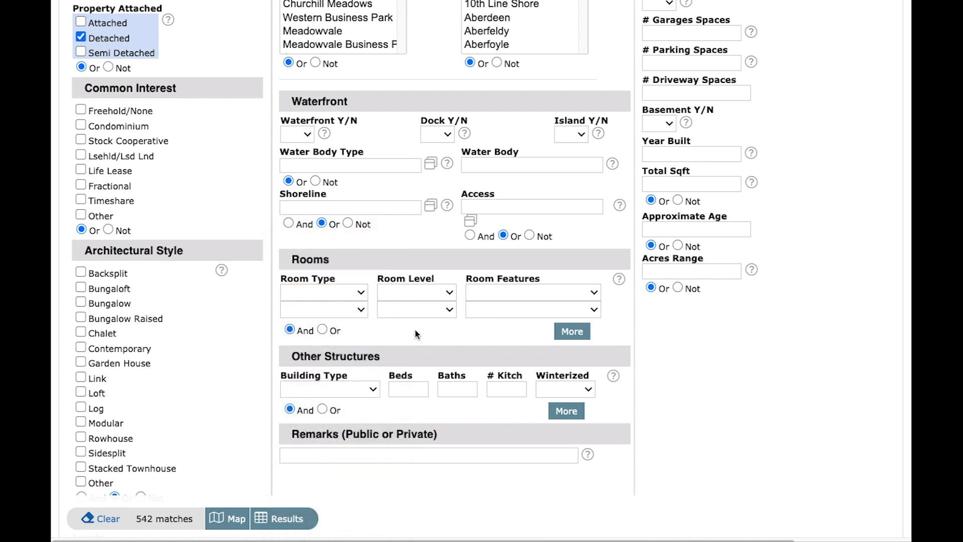
Set the Other Structures building types to Garage in the first row and Guest House in the second
{"action": "scroll", "coordinate": [429, 324], "scroll_direction": "down", "scroll_amount": 2}
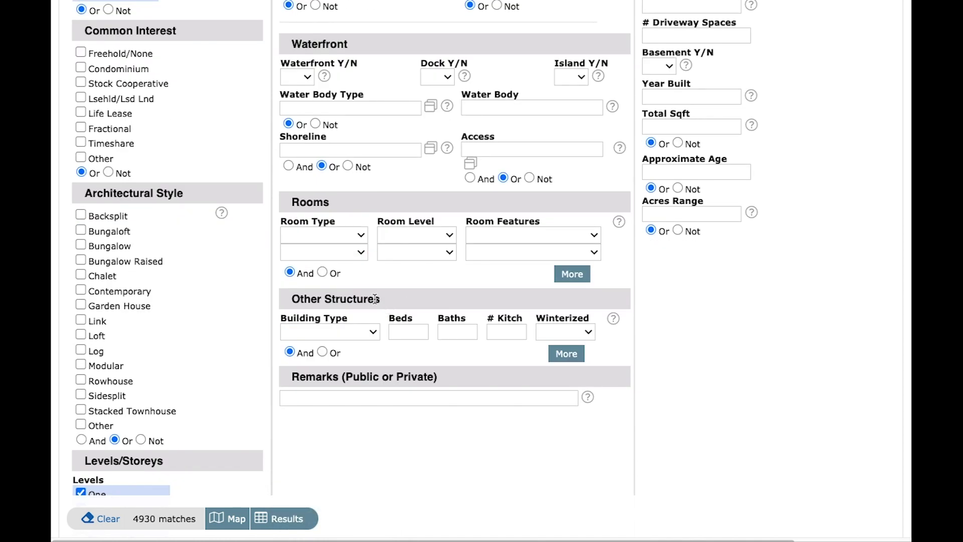
{"action": "left_click", "coordinate": [372, 331]}
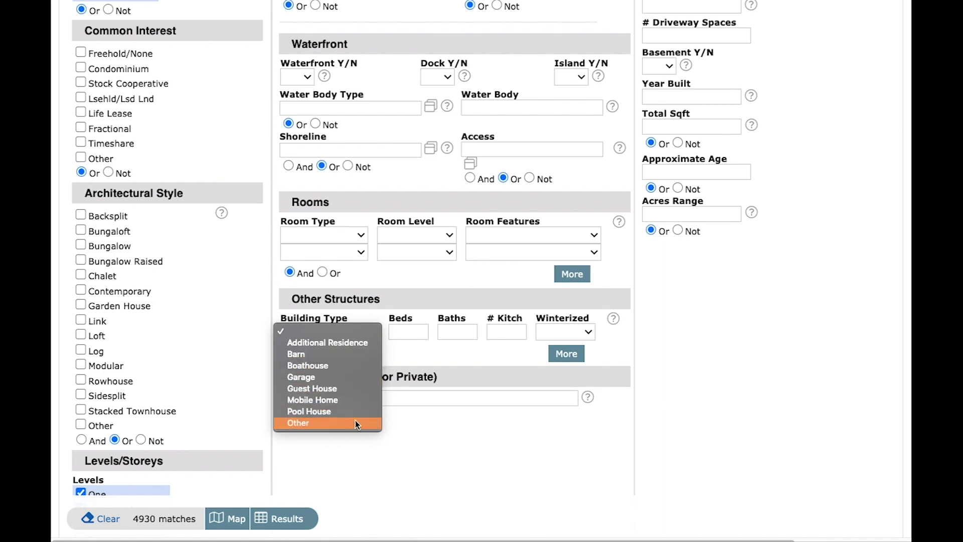
{"action": "left_click", "coordinate": [321, 379]}
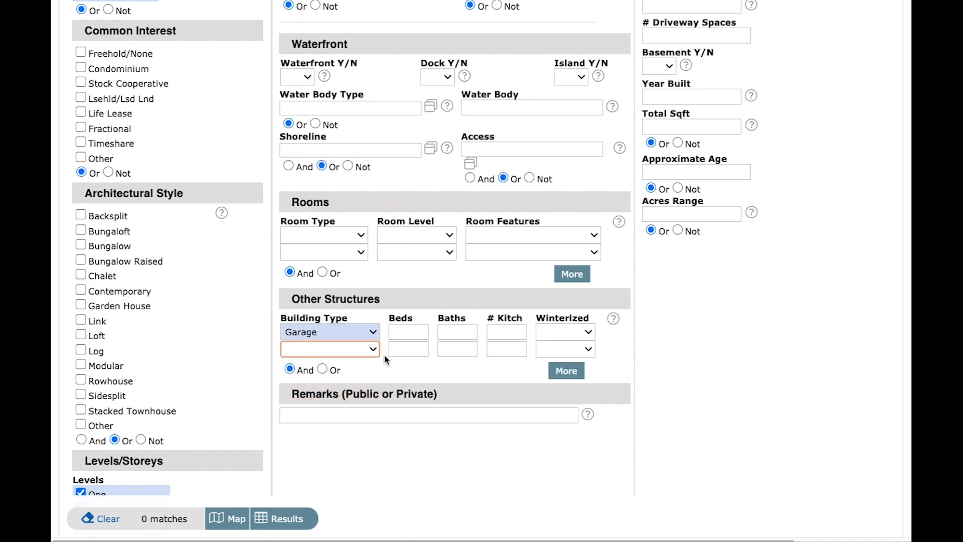
{"action": "left_click", "coordinate": [365, 348]}
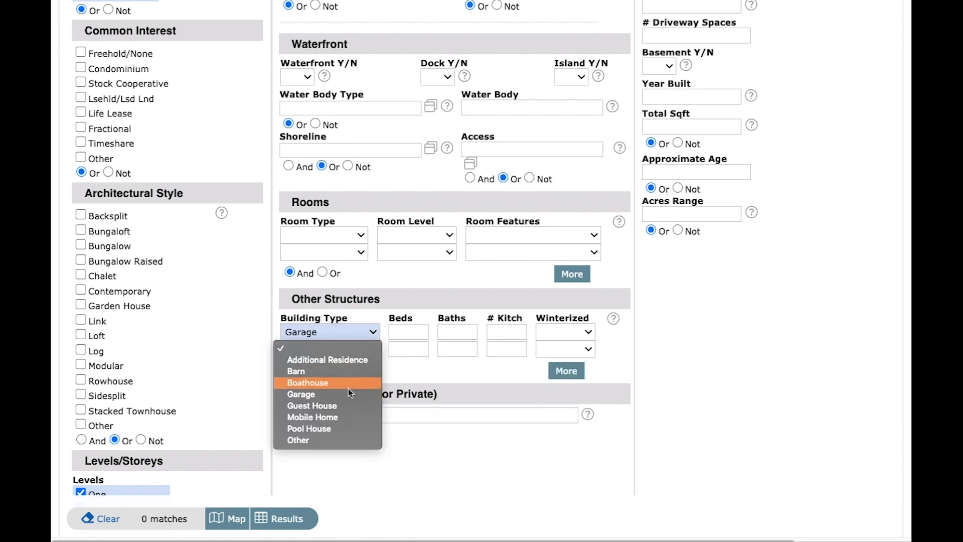
{"action": "left_click", "coordinate": [338, 406]}
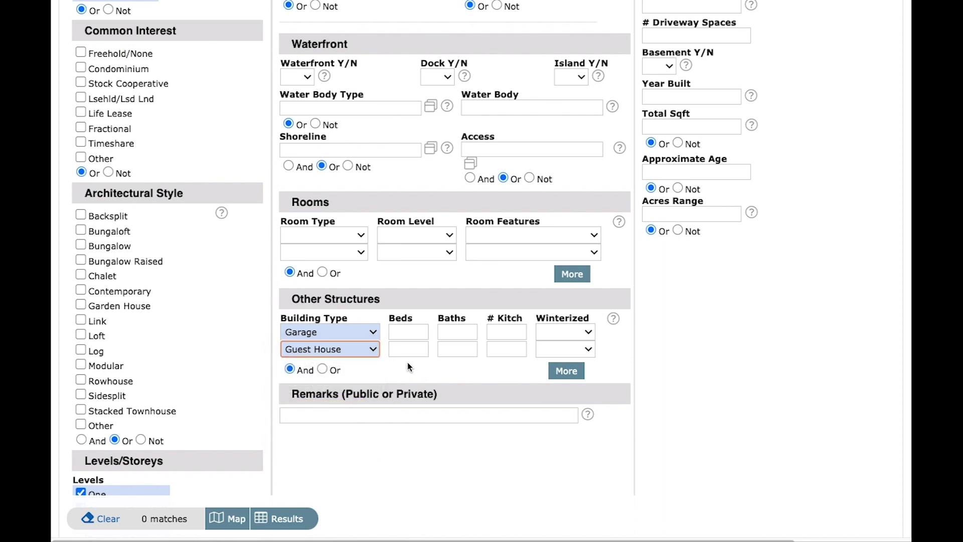
Clear both building types from the Other Structures criteria
{"action": "left_click", "coordinate": [374, 350]}
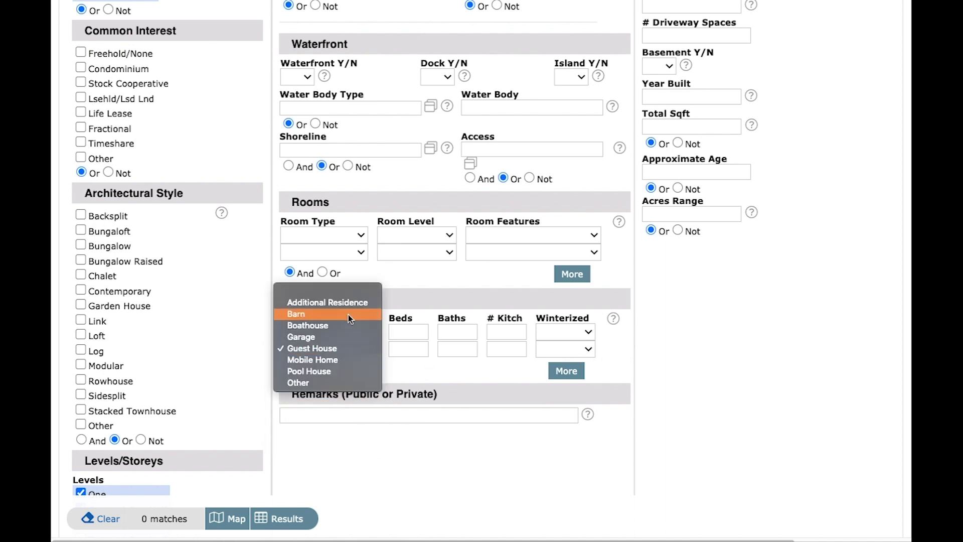
{"action": "left_click", "coordinate": [331, 337]}
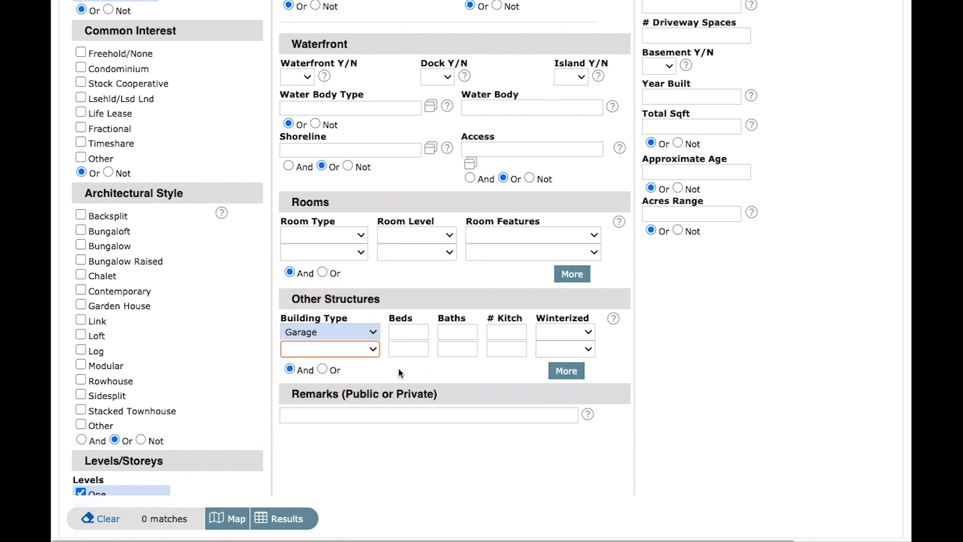
{"action": "left_click", "coordinate": [348, 332]}
{"action": "left_click", "coordinate": [342, 284]}
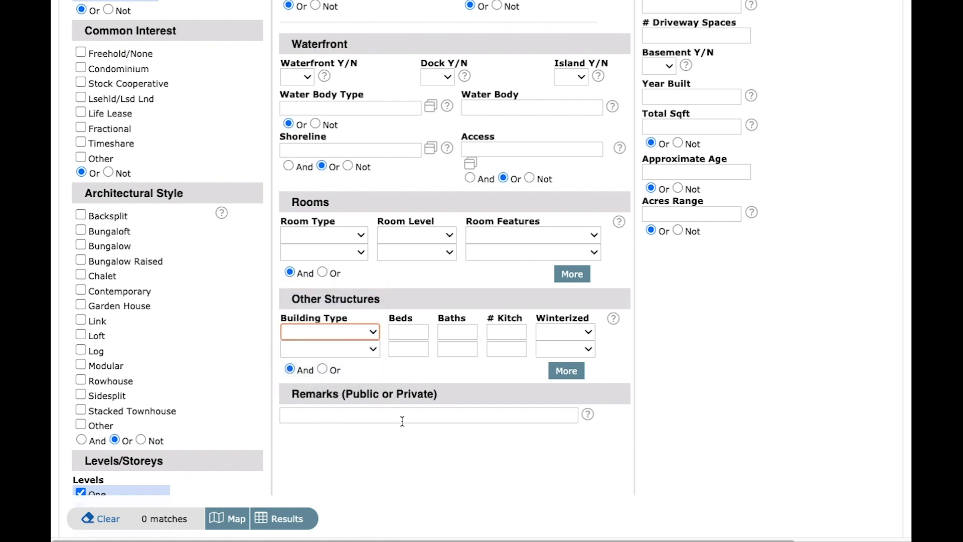
Filter the public or private remarks by the wildcard keyword "*greenspace*"
{"action": "scroll", "coordinate": [426, 375], "scroll_direction": "down", "scroll_amount": 1}
{"action": "left_click", "coordinate": [358, 398]}
{"action": "scroll", "coordinate": [467, 441], "scroll_direction": "down", "scroll_amount": 2}
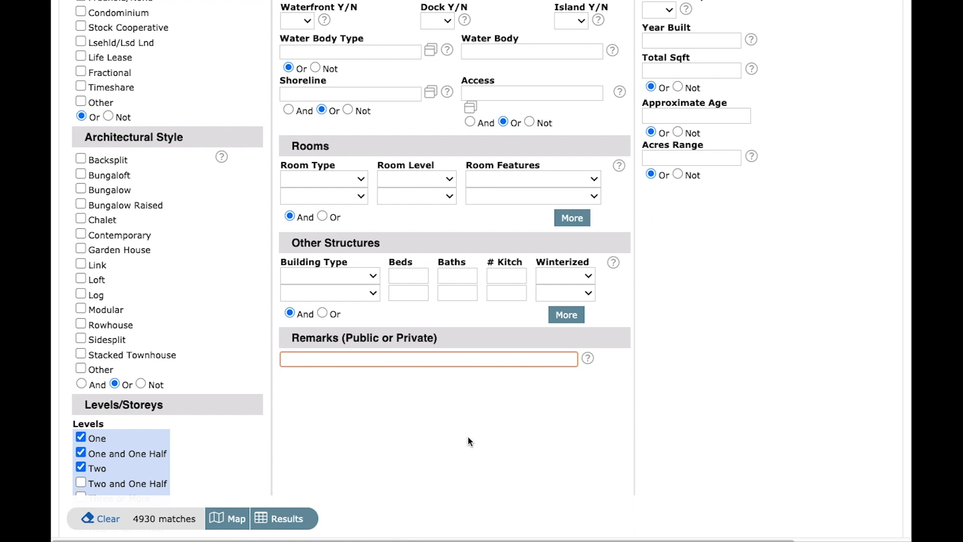
{"action": "type", "text": "*greens"}
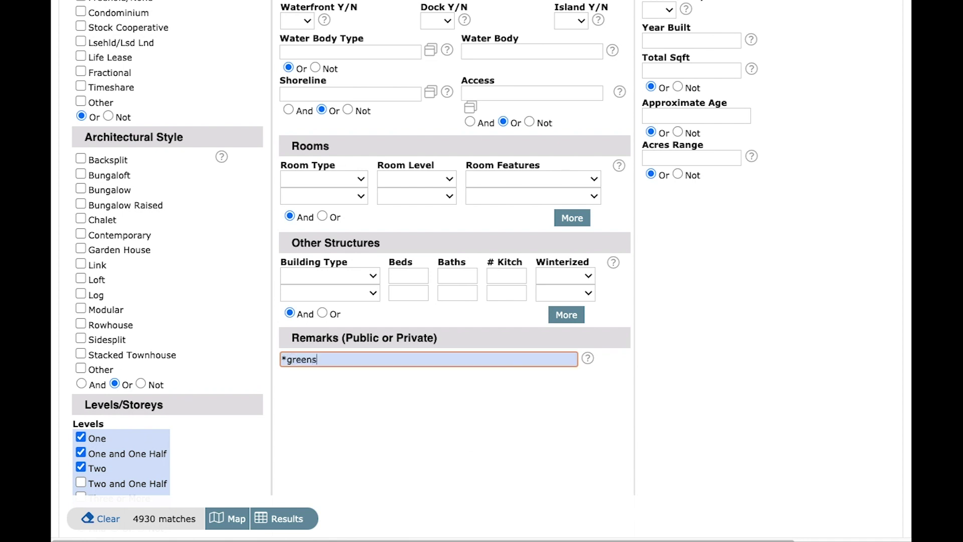
{"action": "type", "text": "pace*"}
{"action": "triple_click", "coordinate": [335, 355]}
{"action": "left_click", "coordinate": [356, 355]}
{"action": "left_click_drag", "start_coordinate": [342, 359], "coordinate": [339, 358]}
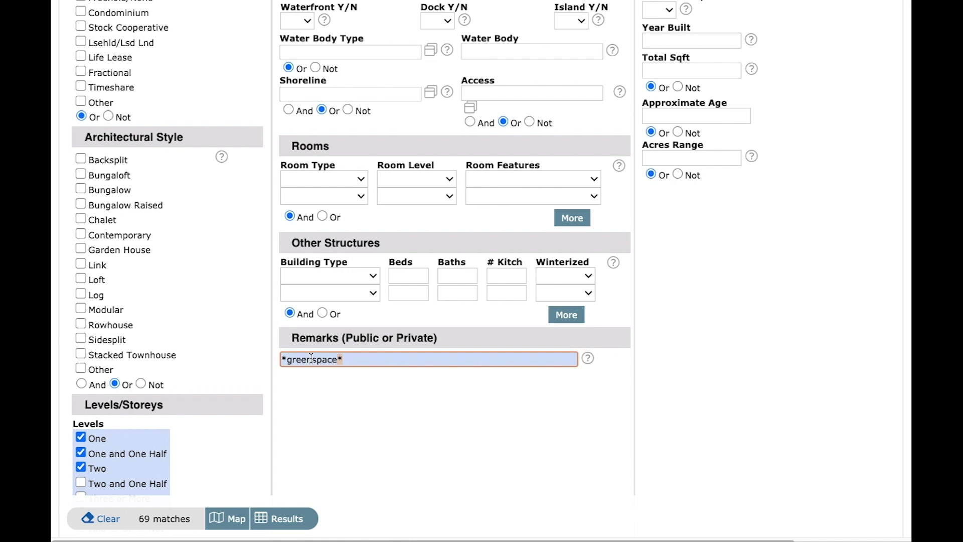
{"action": "left_click", "coordinate": [291, 360]}
{"action": "left_click", "coordinate": [350, 361]}
{"action": "double_click", "coordinate": [294, 359]}
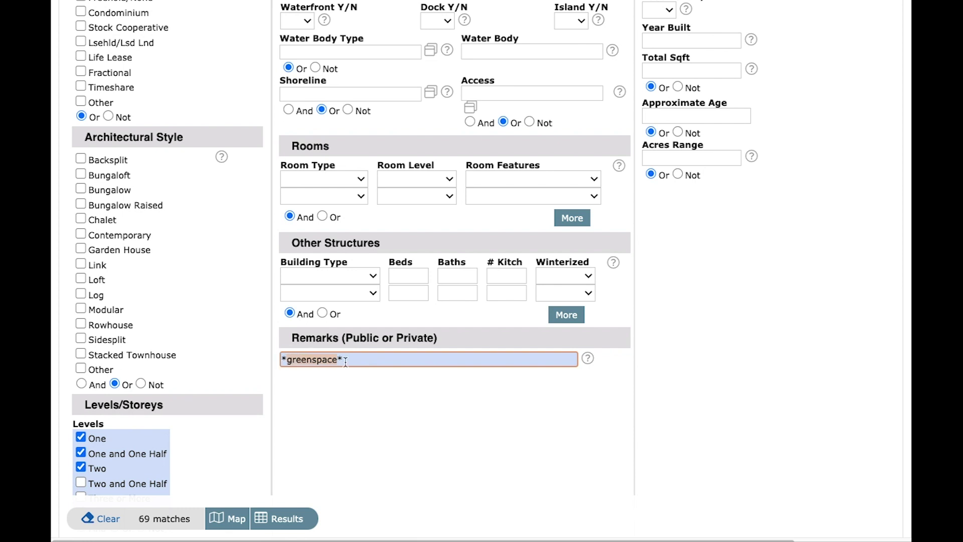
Clear the keyword from the Remarks criterion
{"action": "left_click", "coordinate": [291, 360]}
{"action": "key", "text": "Delete"}
{"action": "key", "text": "Delete"}
{"action": "key", "text": "Delete"}
{"action": "key", "text": "Delete"}
{"action": "key", "text": "Delete"}
{"action": "key", "text": "Delete"}
{"action": "key", "text": "Delete"}
{"action": "key", "text": "Delete"}
{"action": "key", "text": "Delete"}
{"action": "key", "text": "Delete"}
{"action": "key", "text": "Delete"}
{"action": "key", "text": "BackSpace"}
{"action": "left_click", "coordinate": [670, 407]}
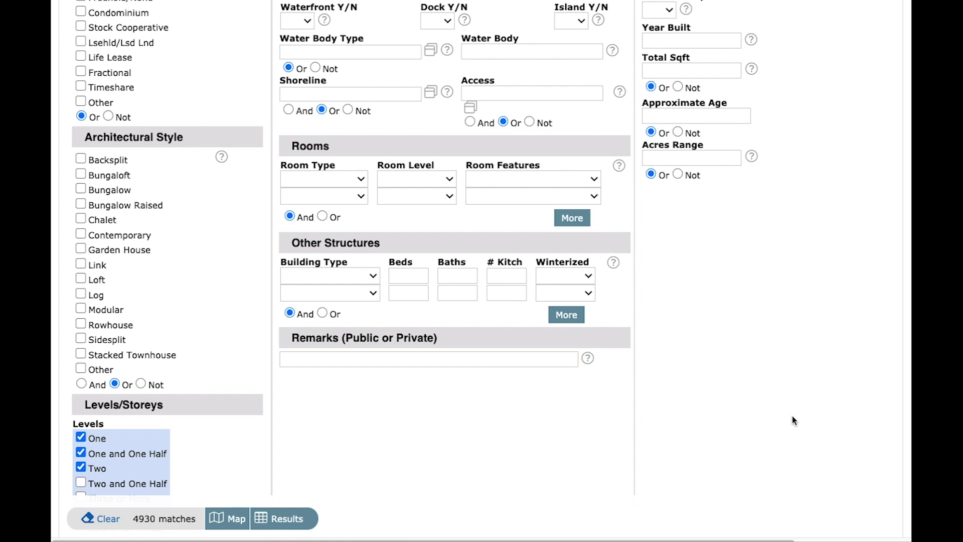
{"action": "scroll", "coordinate": [794, 420], "scroll_direction": "up", "scroll_amount": 10}
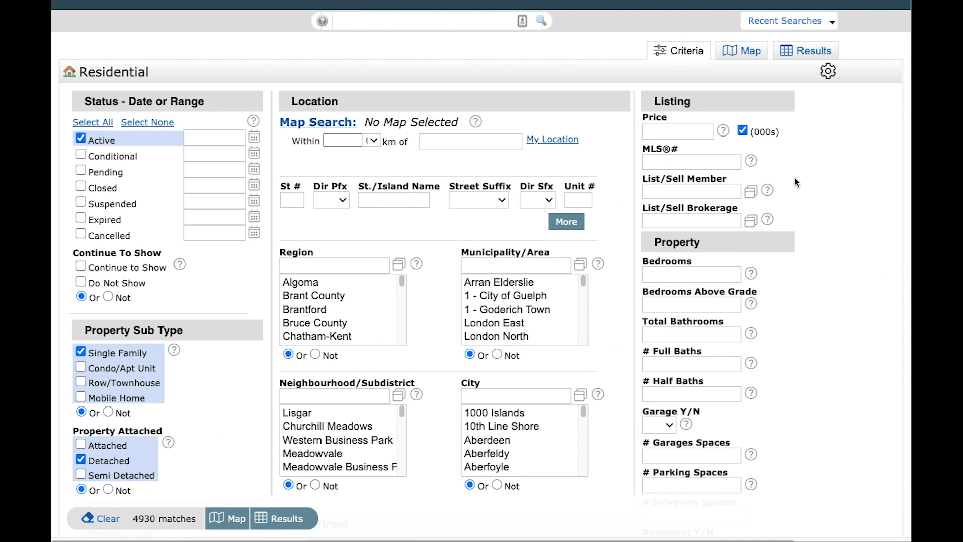
{"action": "scroll", "coordinate": [803, 206], "scroll_direction": "down", "scroll_amount": 1}
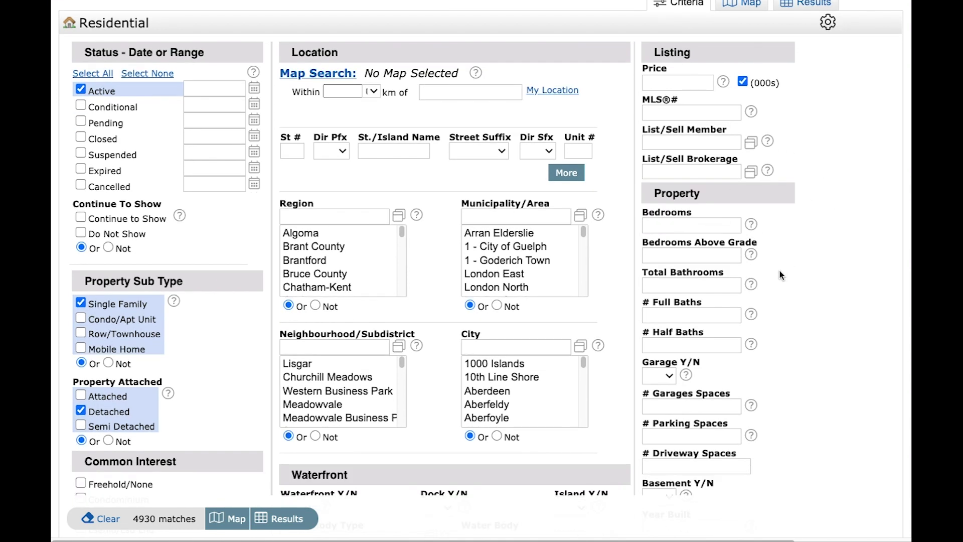
{"action": "scroll", "coordinate": [788, 275], "scroll_direction": "down", "scroll_amount": 2}
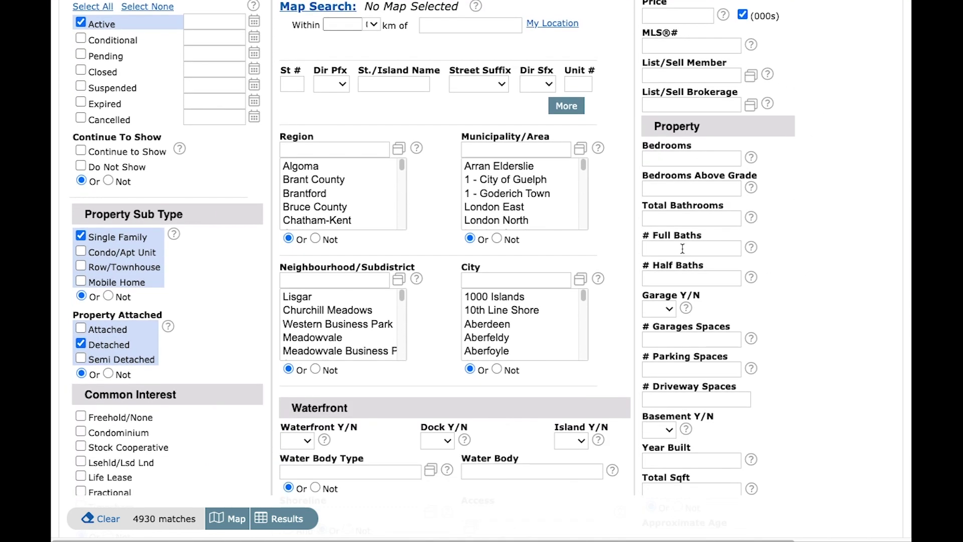
Review the Property criteria, including # Full Baths, and the remaining search form sections down to Additional Fields
{"action": "left_click_drag", "start_coordinate": [645, 234], "coordinate": [701, 238]}
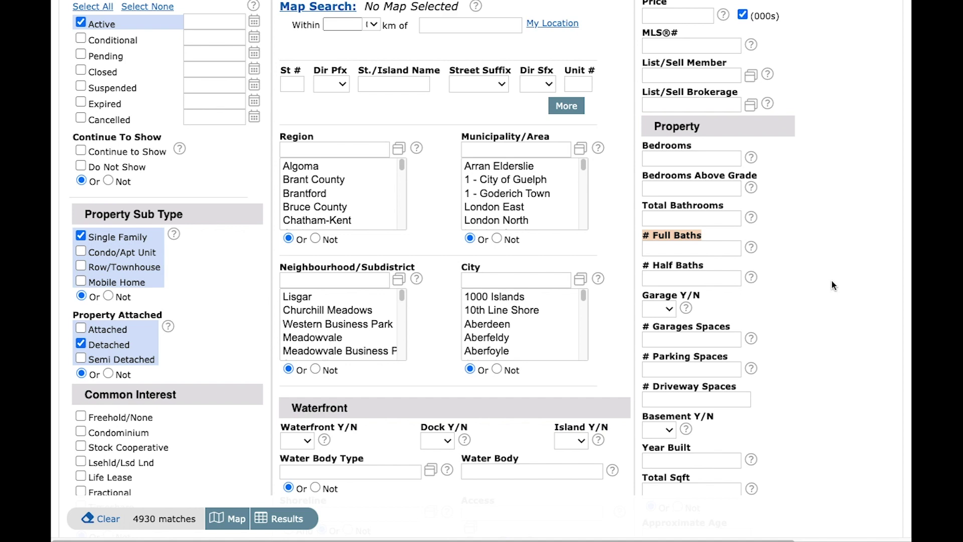
{"action": "scroll", "coordinate": [832, 281], "scroll_direction": "down", "scroll_amount": 3}
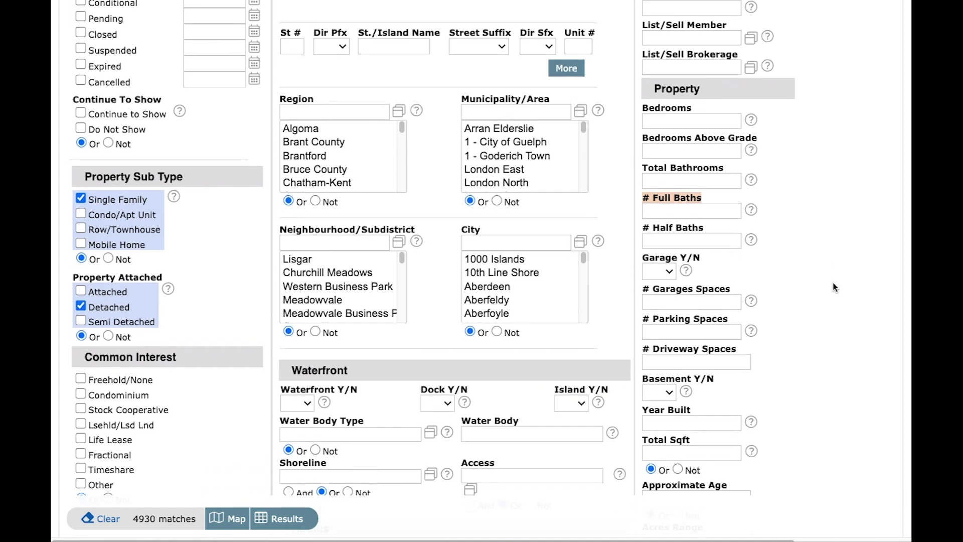
{"action": "scroll", "coordinate": [835, 287], "scroll_direction": "down", "scroll_amount": 5}
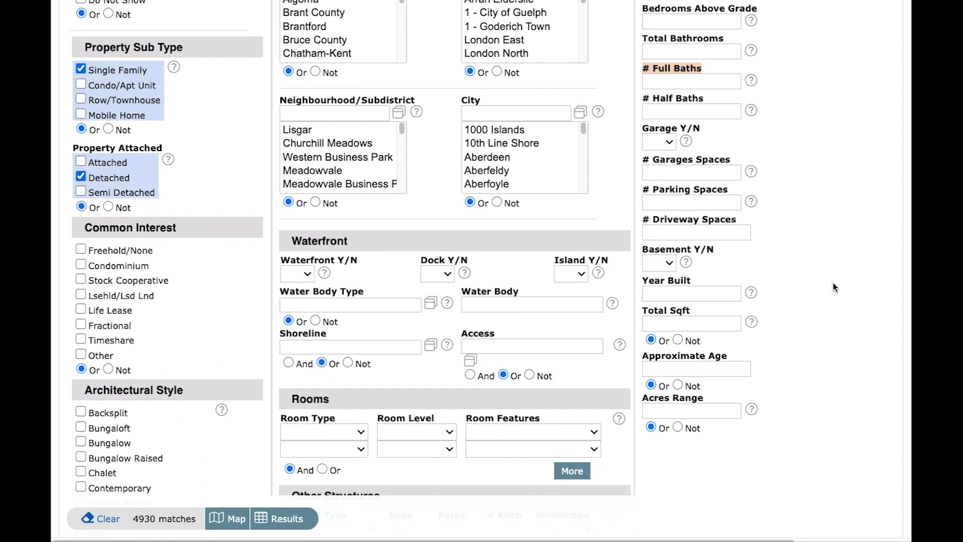
{"action": "scroll", "coordinate": [834, 287], "scroll_direction": "down", "scroll_amount": 5}
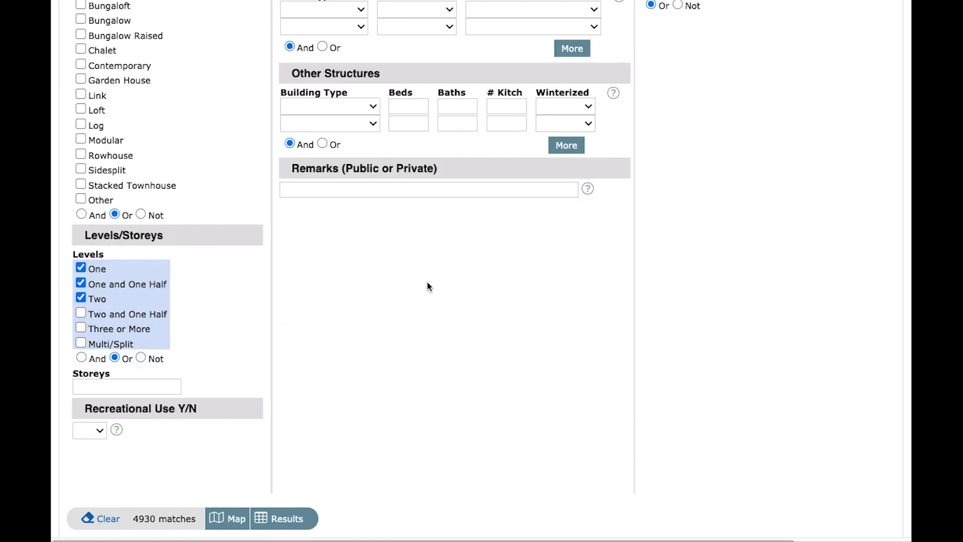
{"action": "scroll", "coordinate": [411, 283], "scroll_direction": "down", "scroll_amount": 1}
{"action": "scroll", "coordinate": [351, 271], "scroll_direction": "up", "scroll_amount": 10}
{"action": "scroll", "coordinate": [308, 263], "scroll_direction": "down", "scroll_amount": 8}
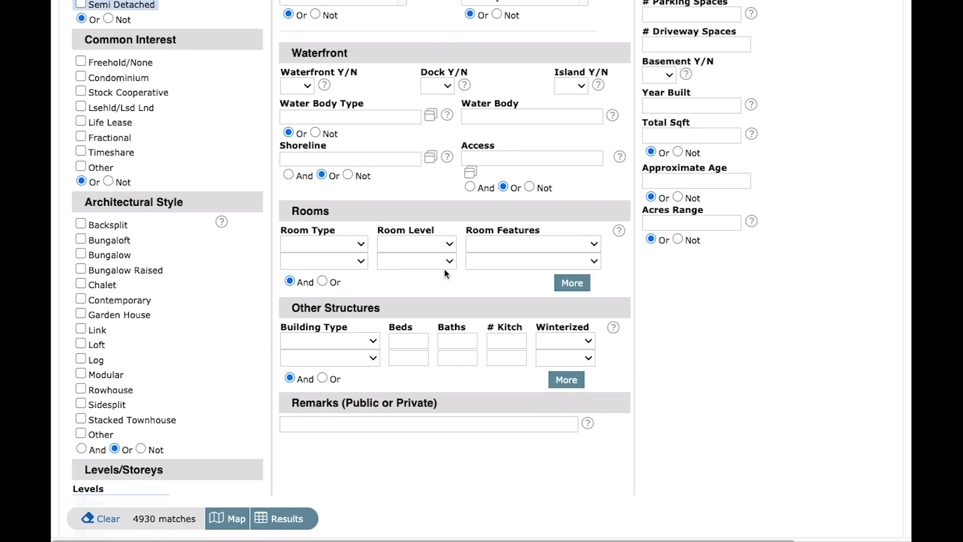
{"action": "scroll", "coordinate": [305, 271], "scroll_direction": "down", "scroll_amount": 3}
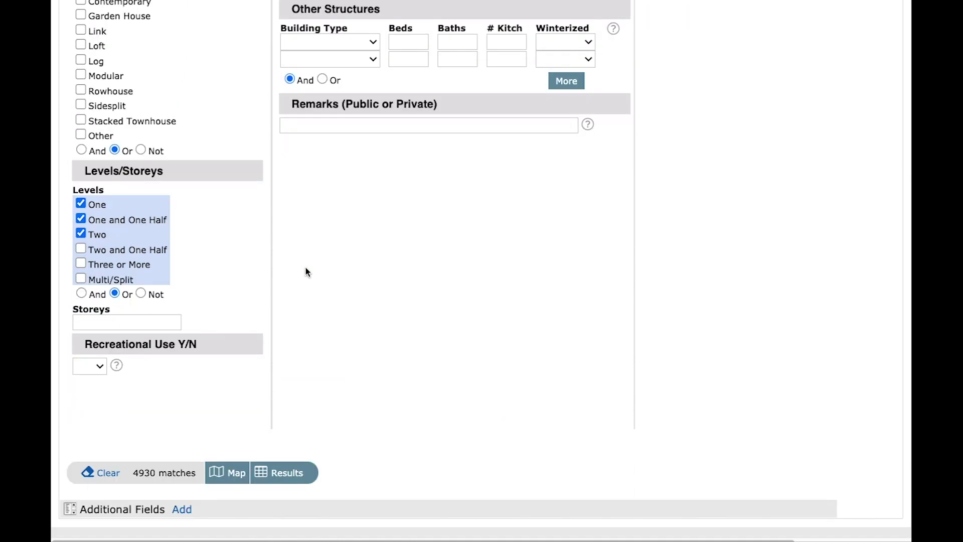
Find Pool Features among the frequently used fields by searching for "pool" and add it to the selected additional fields
{"action": "left_click_drag", "start_coordinate": [82, 483], "coordinate": [169, 484]}
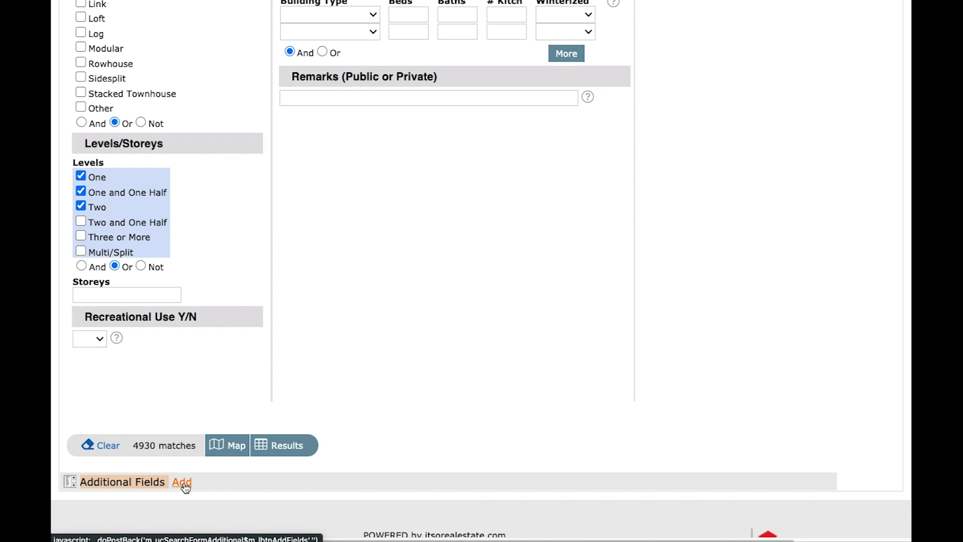
{"action": "left_click", "coordinate": [183, 481]}
{"action": "left_click", "coordinate": [134, 335]}
{"action": "type", "text": "pool"}
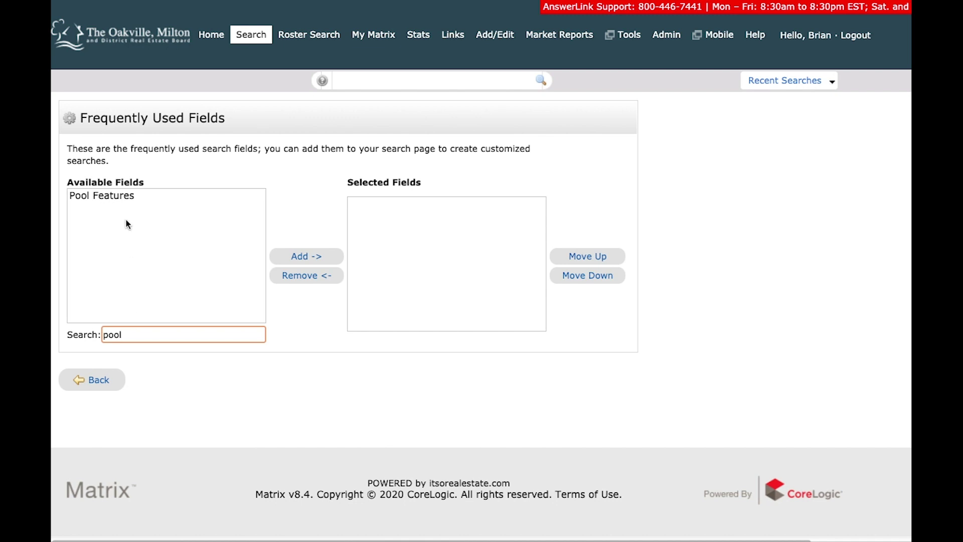
{"action": "left_click", "coordinate": [120, 197]}
{"action": "left_click", "coordinate": [302, 257]}
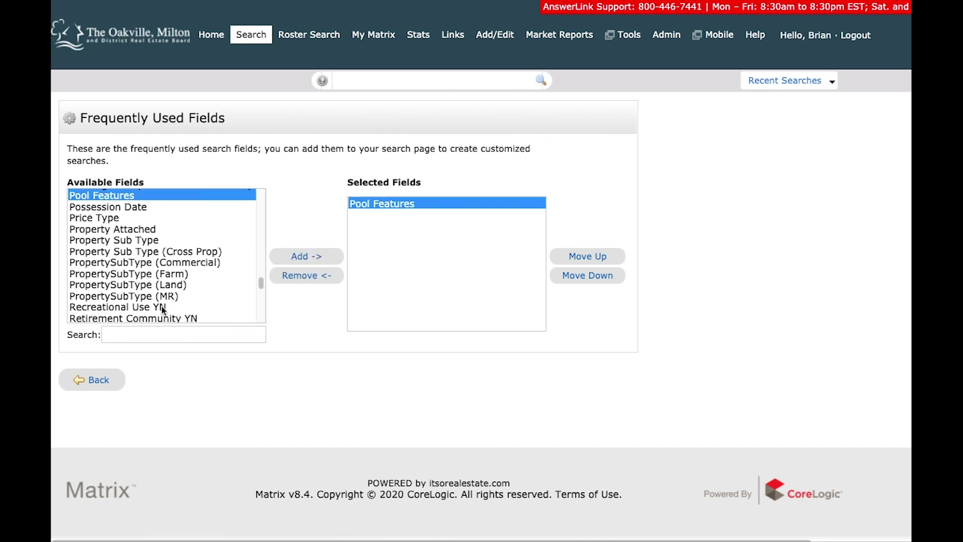
Browse the other available fields, and return to the search form's Pool Features options under Additional Fields
{"action": "left_click_drag", "start_coordinate": [261, 280], "coordinate": [264, 226]}
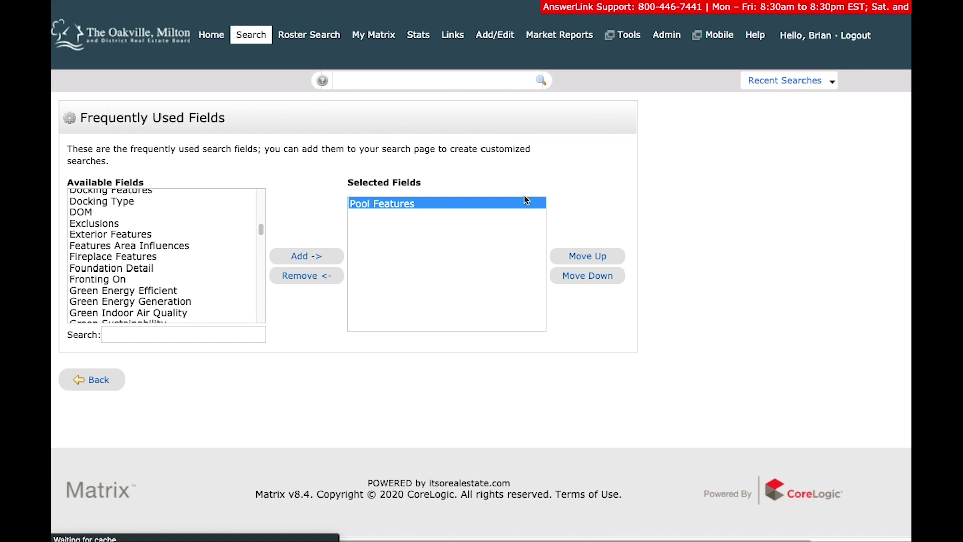
{"action": "scroll", "coordinate": [903, 216], "scroll_direction": "down", "scroll_amount": 20}
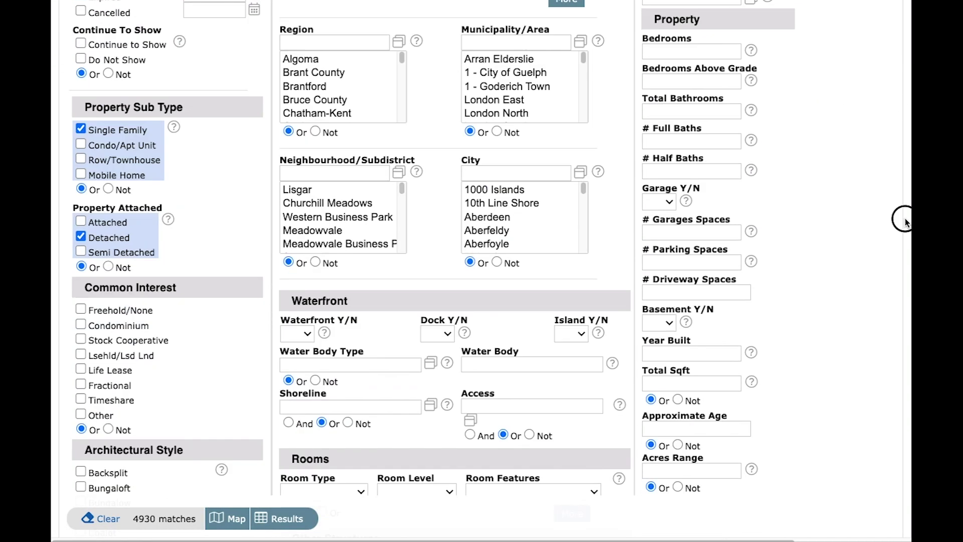
{"action": "scroll", "coordinate": [881, 425], "scroll_direction": "down", "scroll_amount": 2}
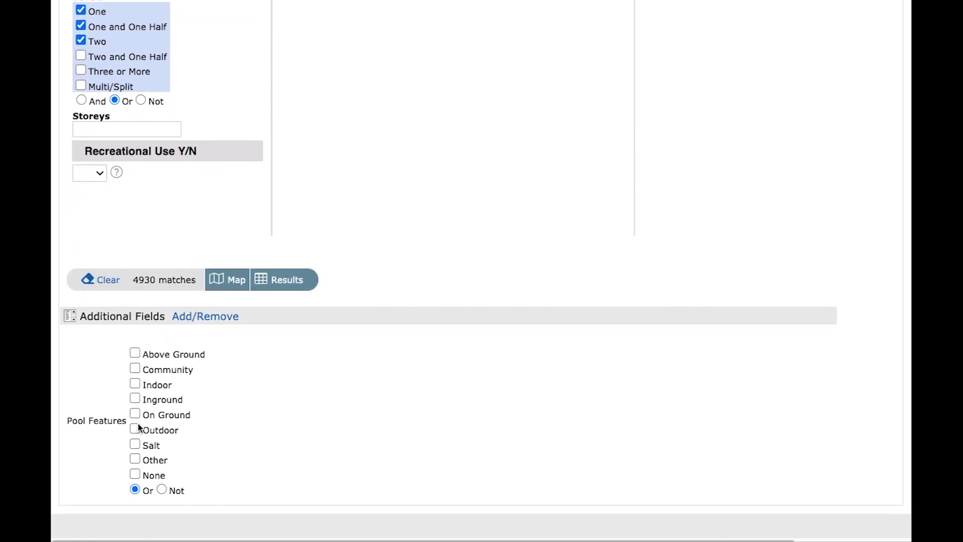